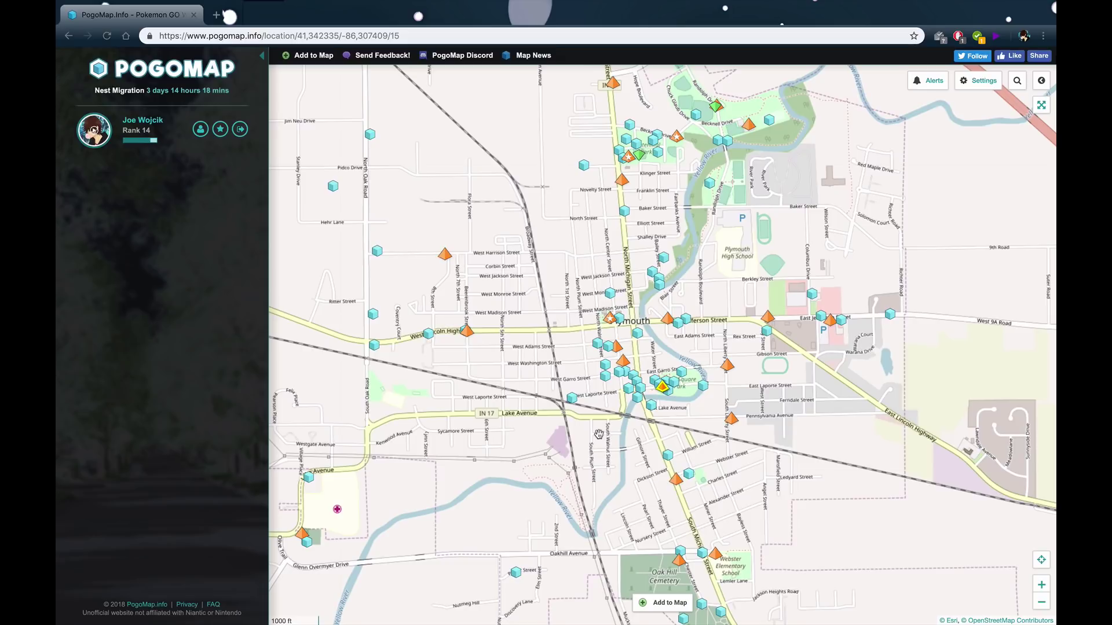
Open the Quick's Lanes gym details, then switch to Discord's empty #raids channel
left_click(466, 331)
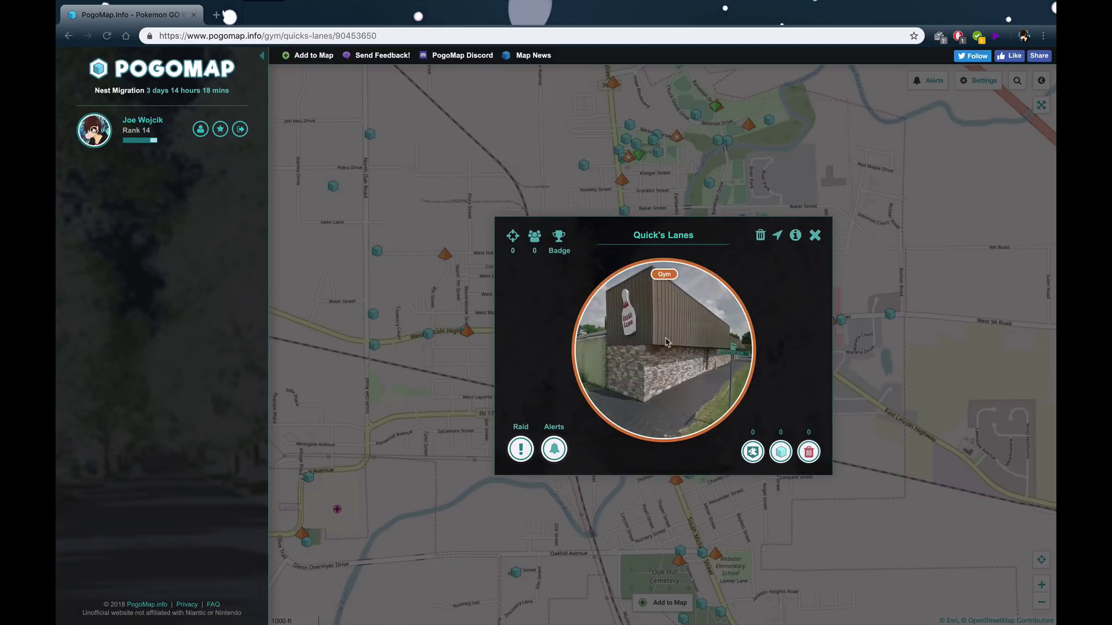
key("ctrl+Right")
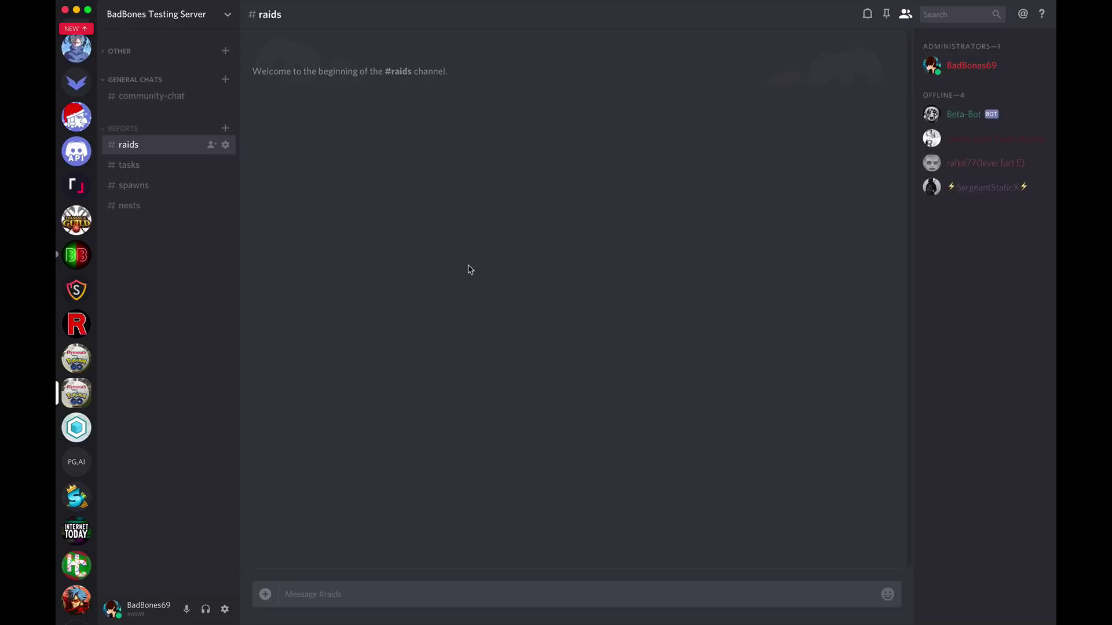
Browse the #tasks, #nests and #spawns channels, ending back on #raids
left_click(155, 165)
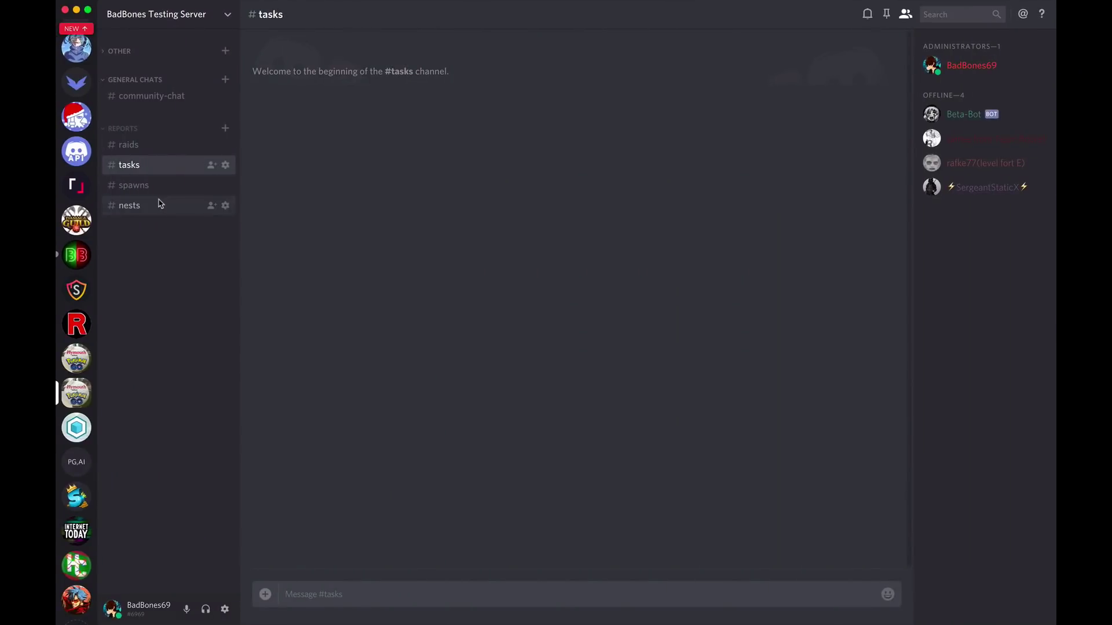
left_click(160, 204)
left_click(158, 186)
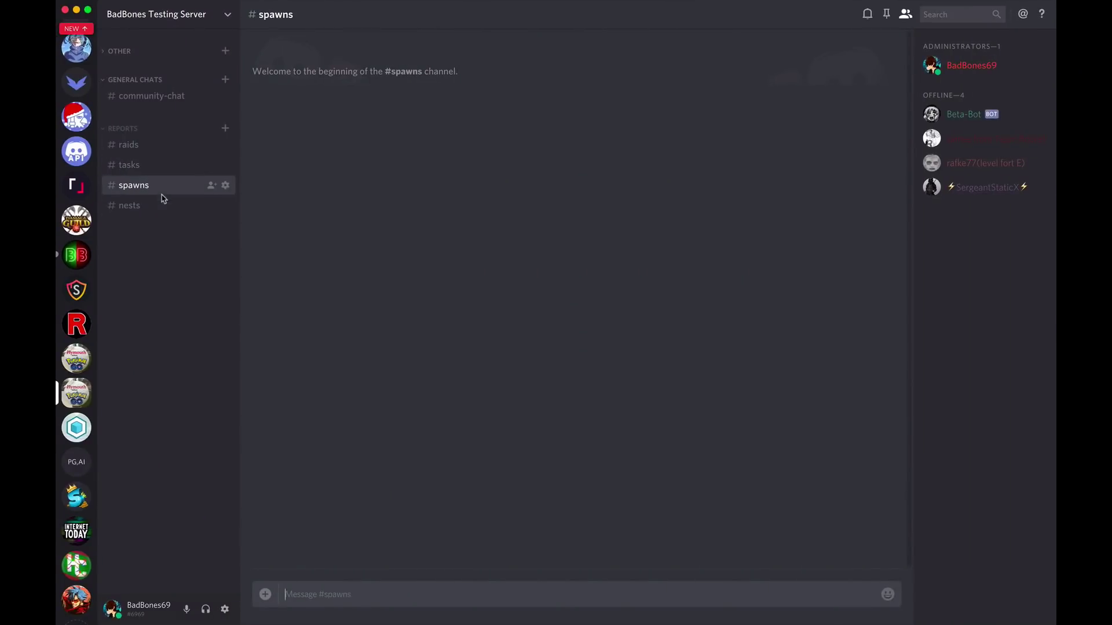
left_click(154, 150)
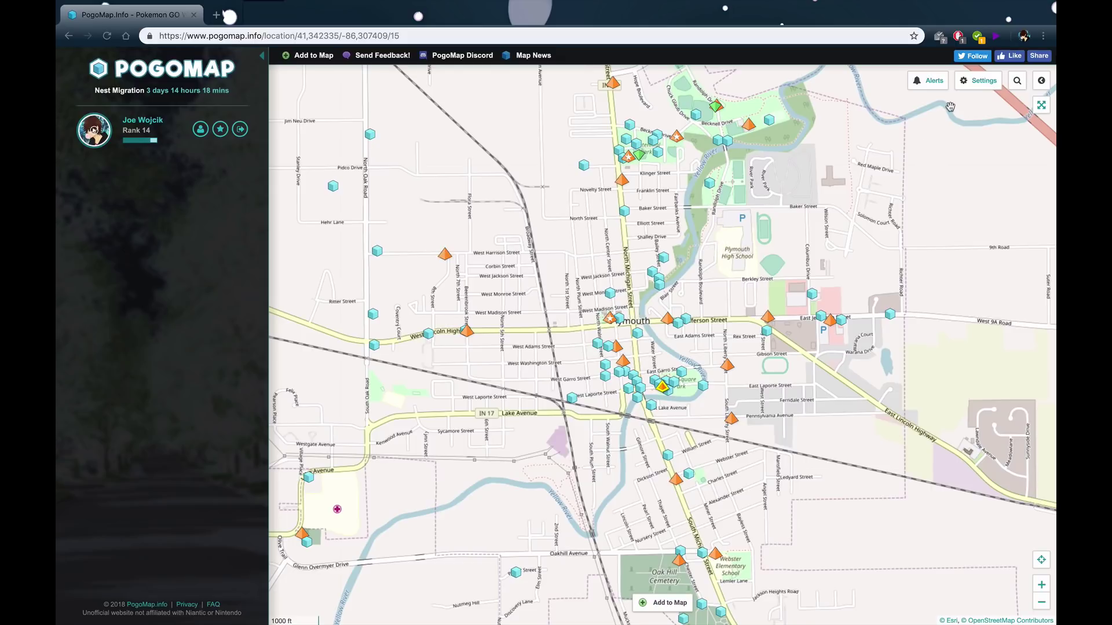
Open PogoMap's Alerts setup offering to invite PogoMap Bot to a Discord server
left_click(927, 81)
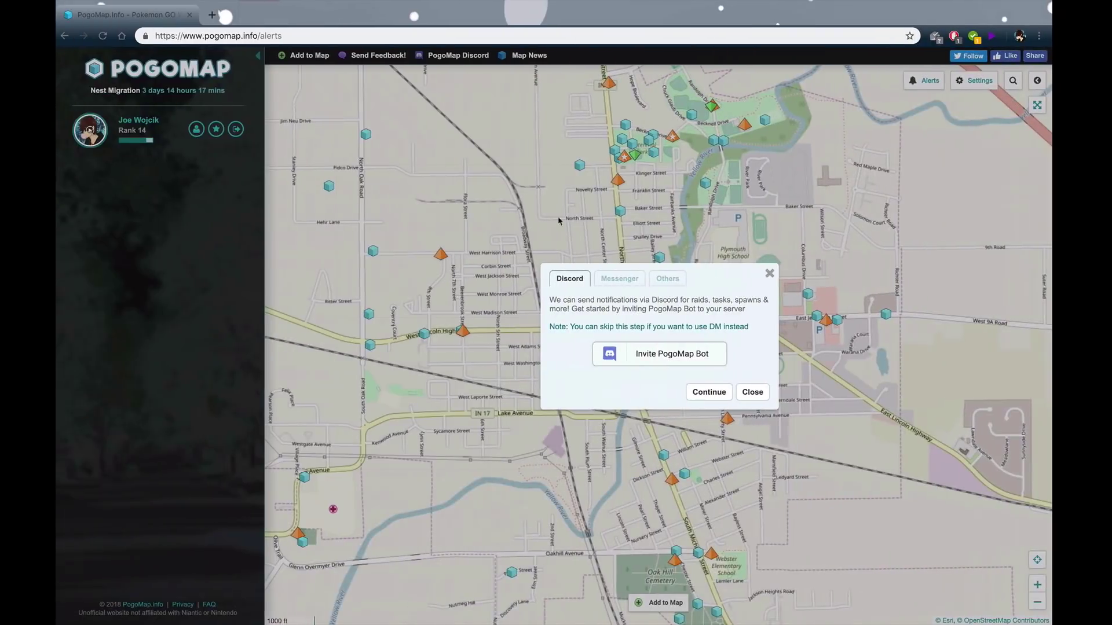
Invite PogoMap Bot, retrying from Alerts, to reach Discord's PogoMap.info authorization page
left_click(649, 358)
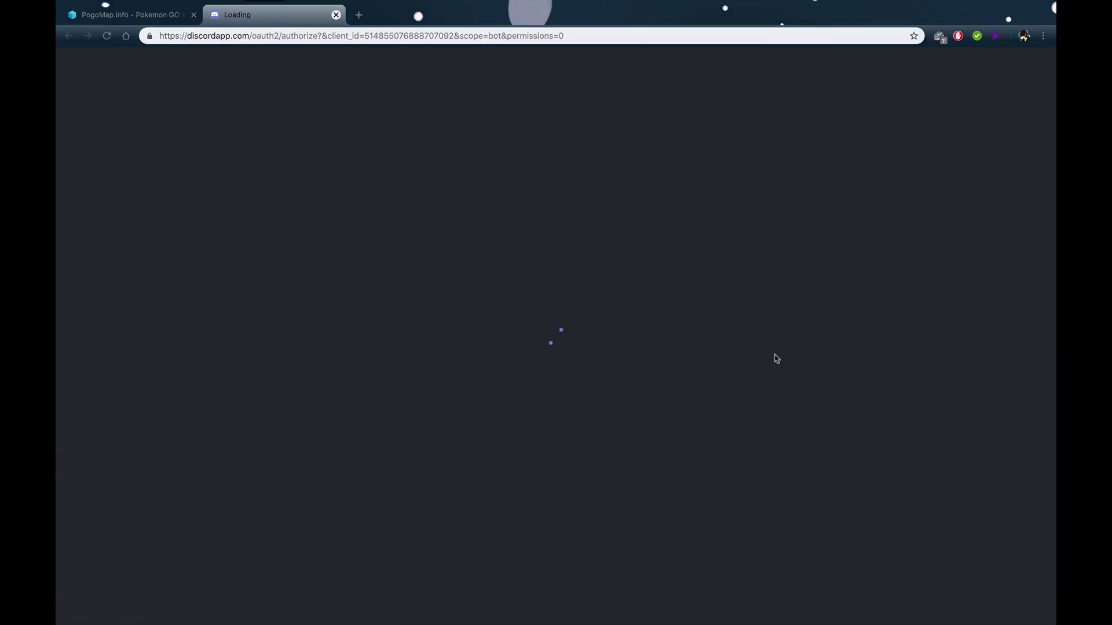
key("super+w")
left_click(755, 390)
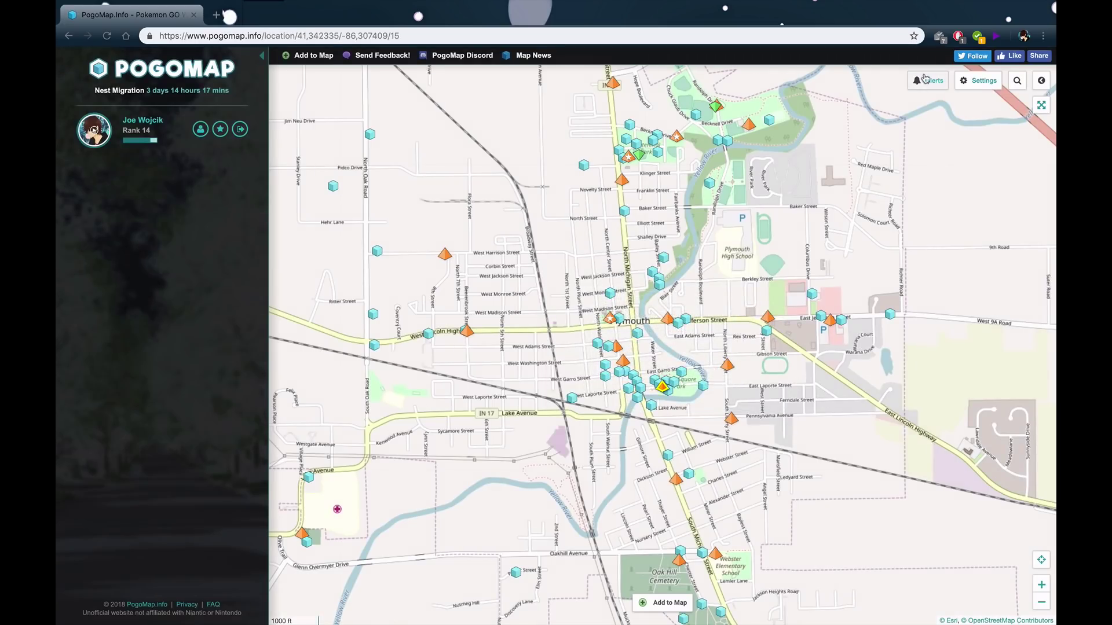
left_click(919, 81)
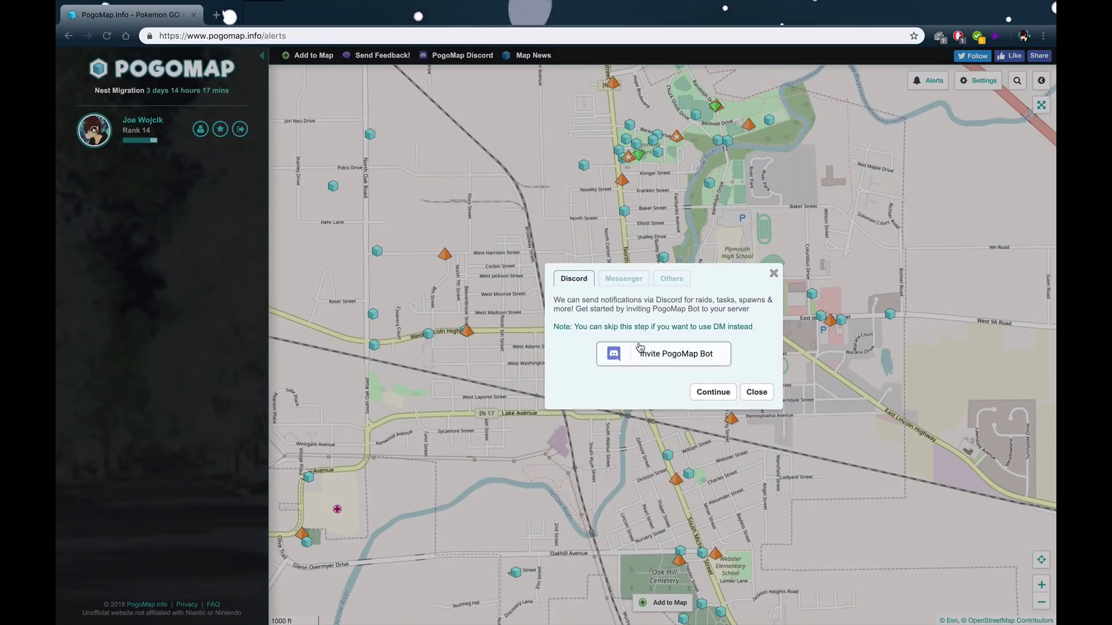
left_click(637, 359)
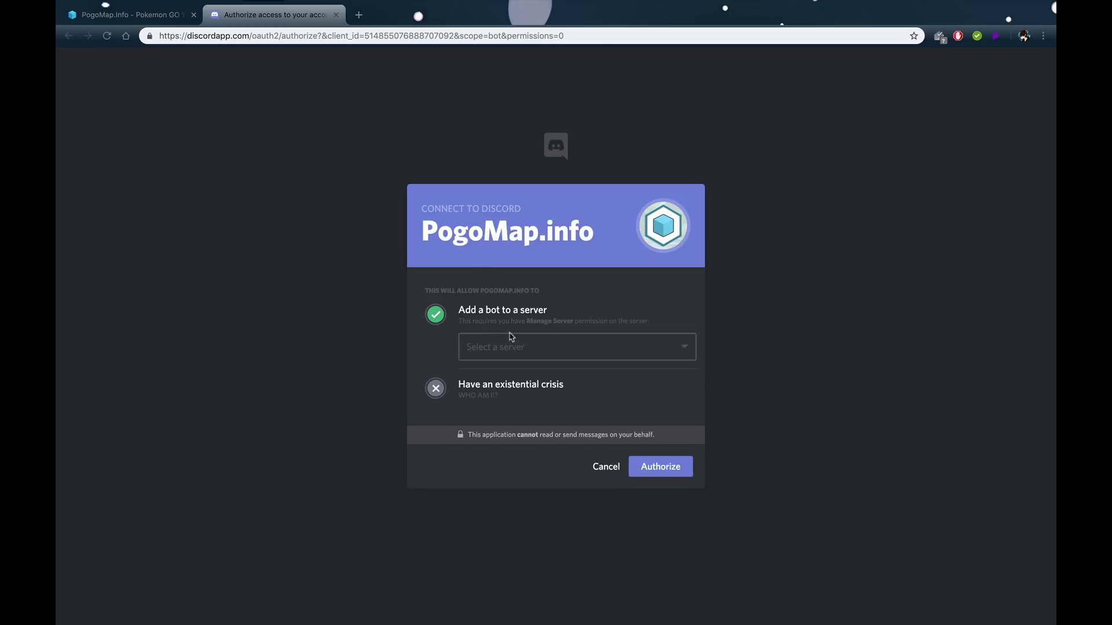
Authorize PogoMap.info for BadBones Testing Server and pass the reCAPTCHA check
left_click(486, 350)
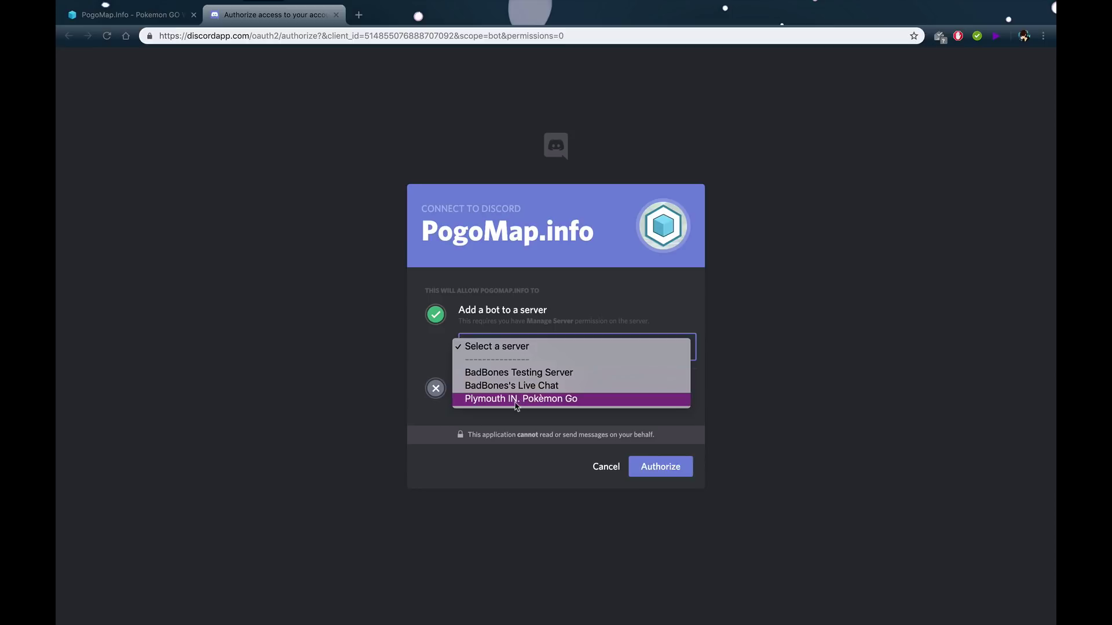
left_click(519, 374)
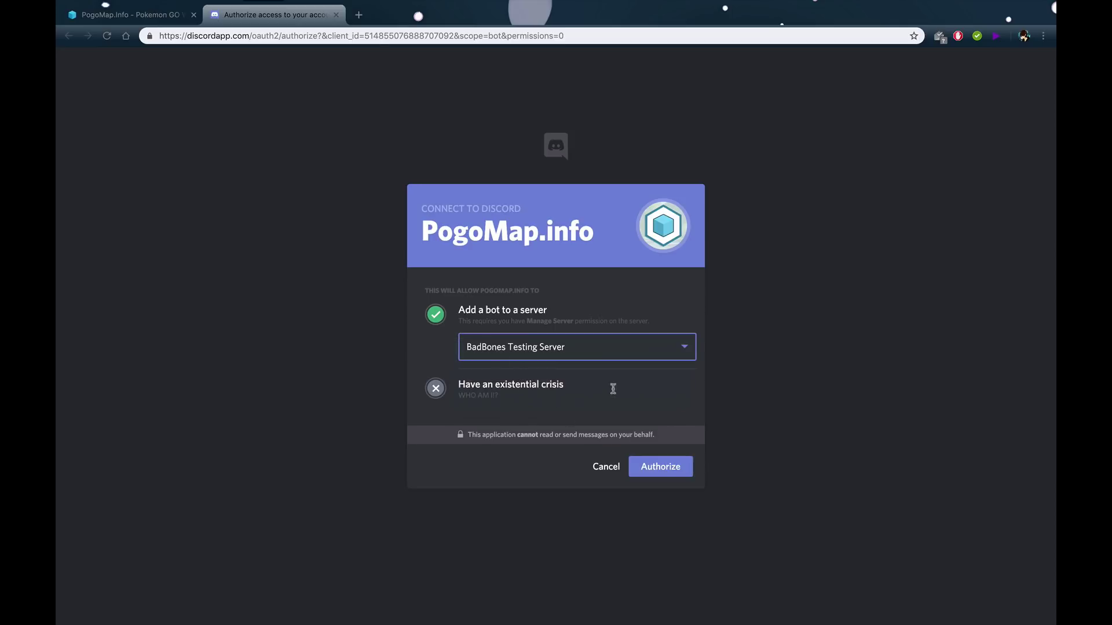
left_click(648, 473)
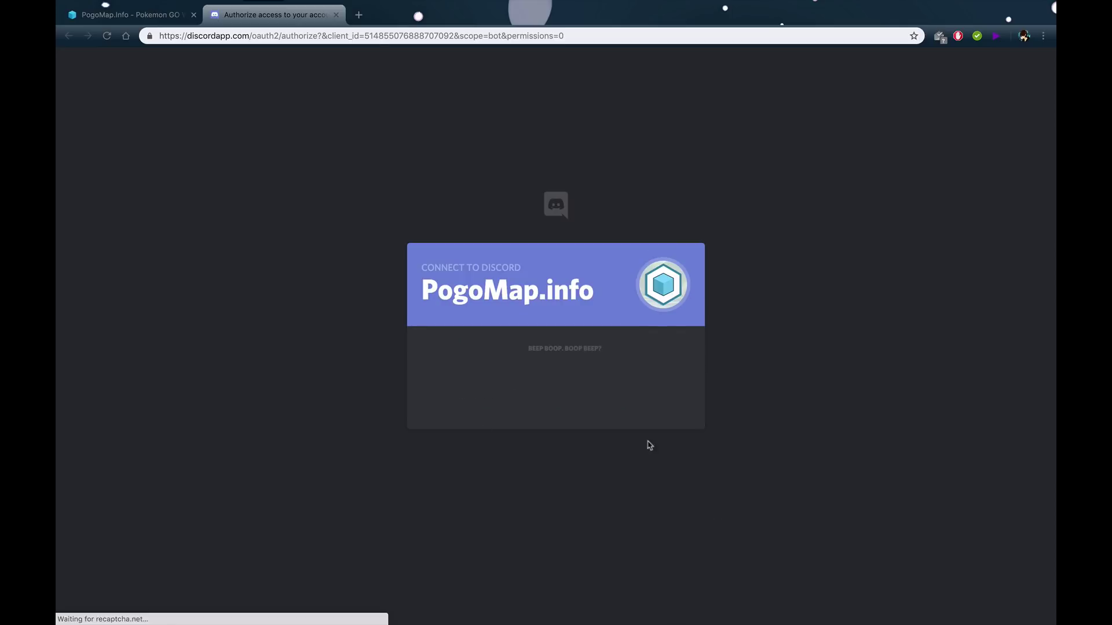
left_click(491, 388)
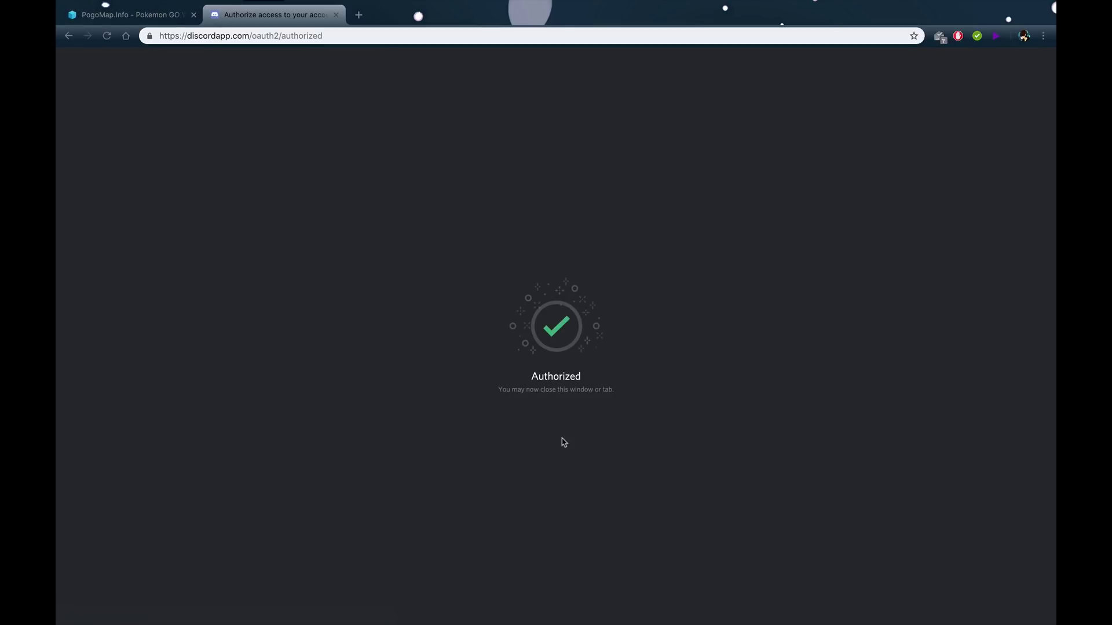
Close the Authorized tab, verify the bot is online in Discord, and continue PogoMap's setup
key("super+w")
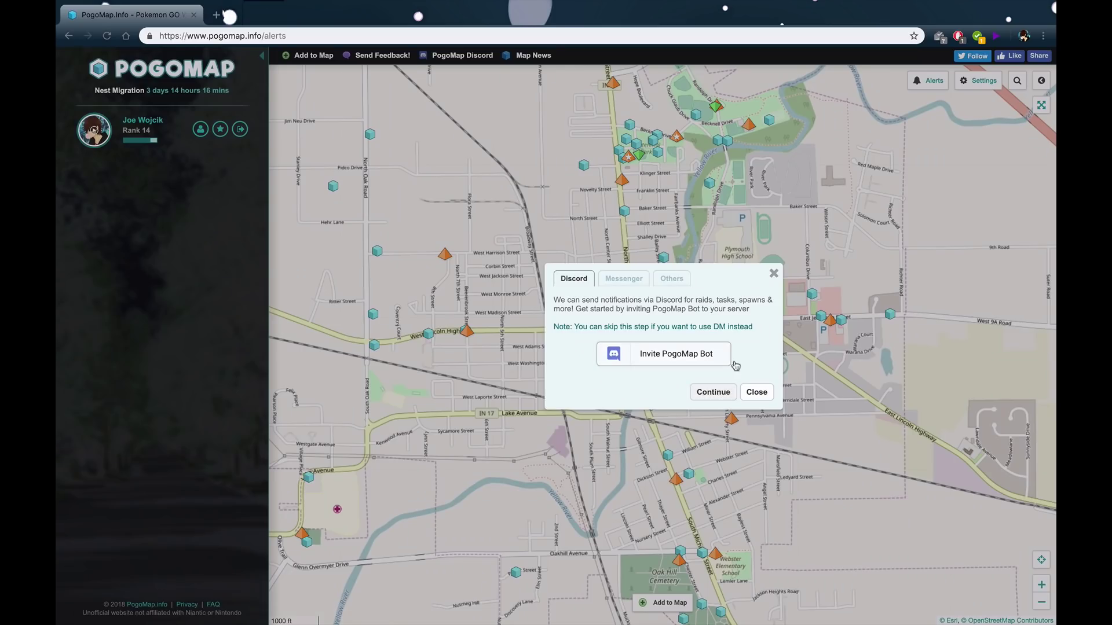
key("ctrl+Right")
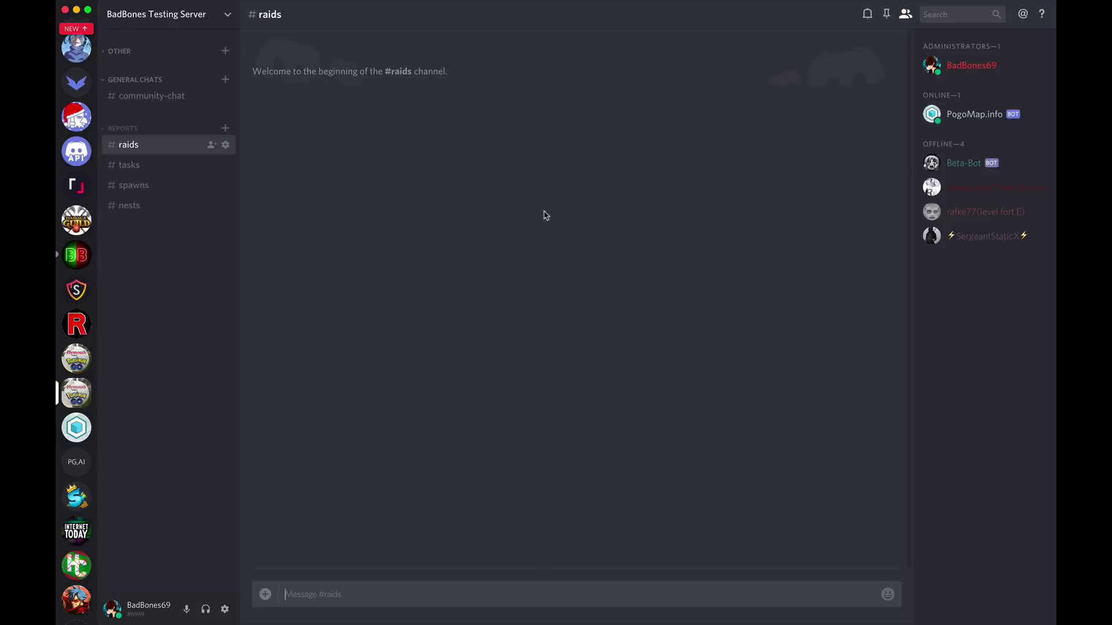
key("ctrl+Left")
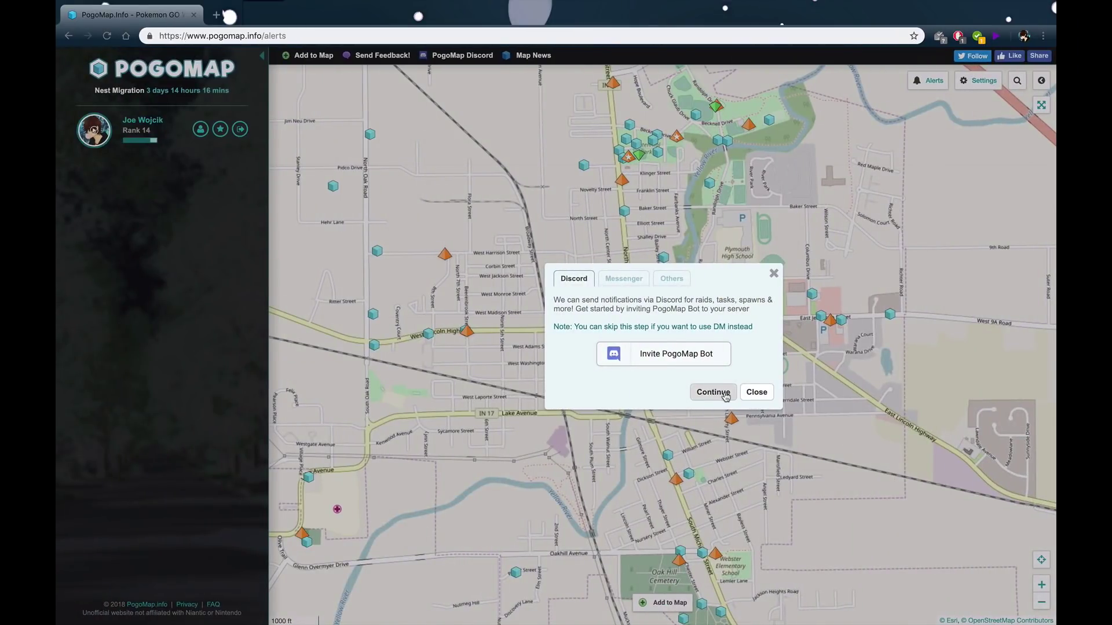
left_click(713, 393)
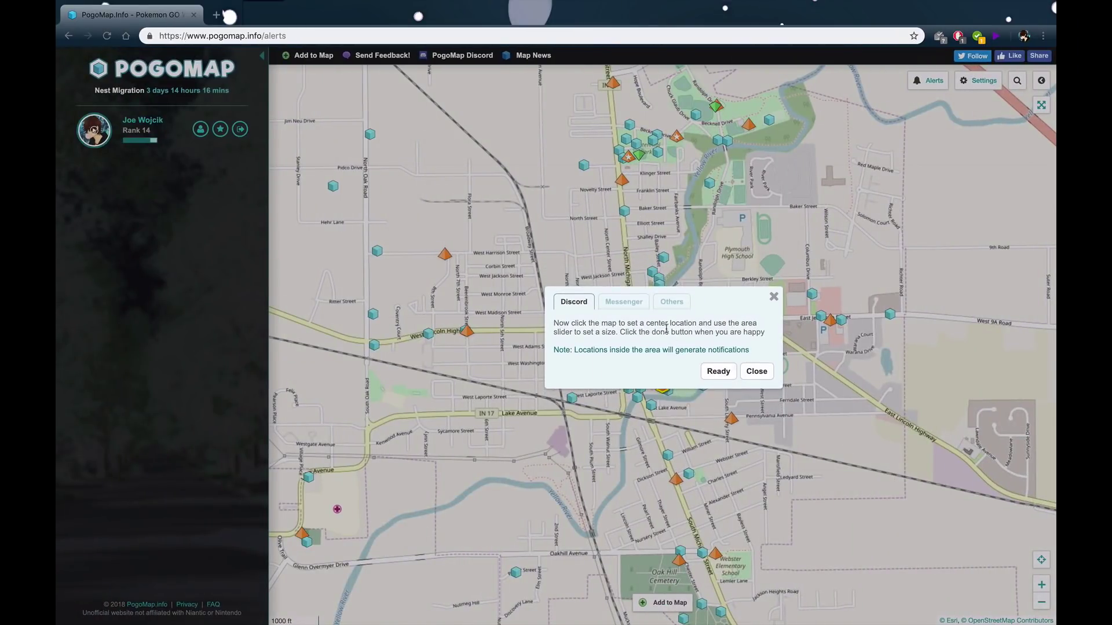
Continue to the Plymouth map for placing the alert area's centre
left_click(718, 370)
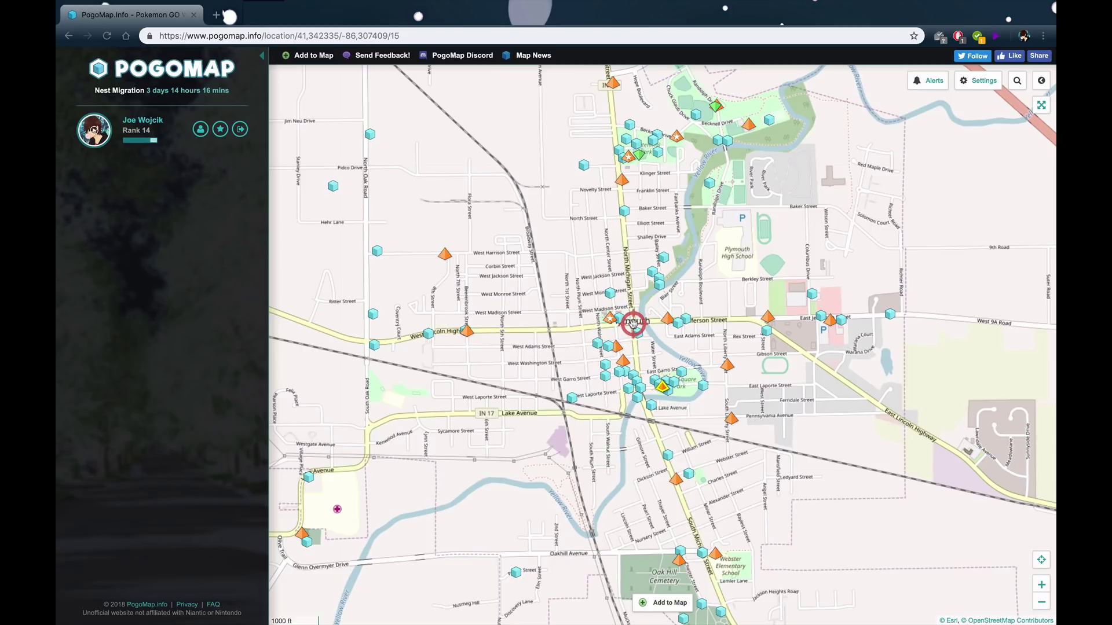
Centre the alert area on Plymouth and widen the circle to 100 km
left_click(633, 324)
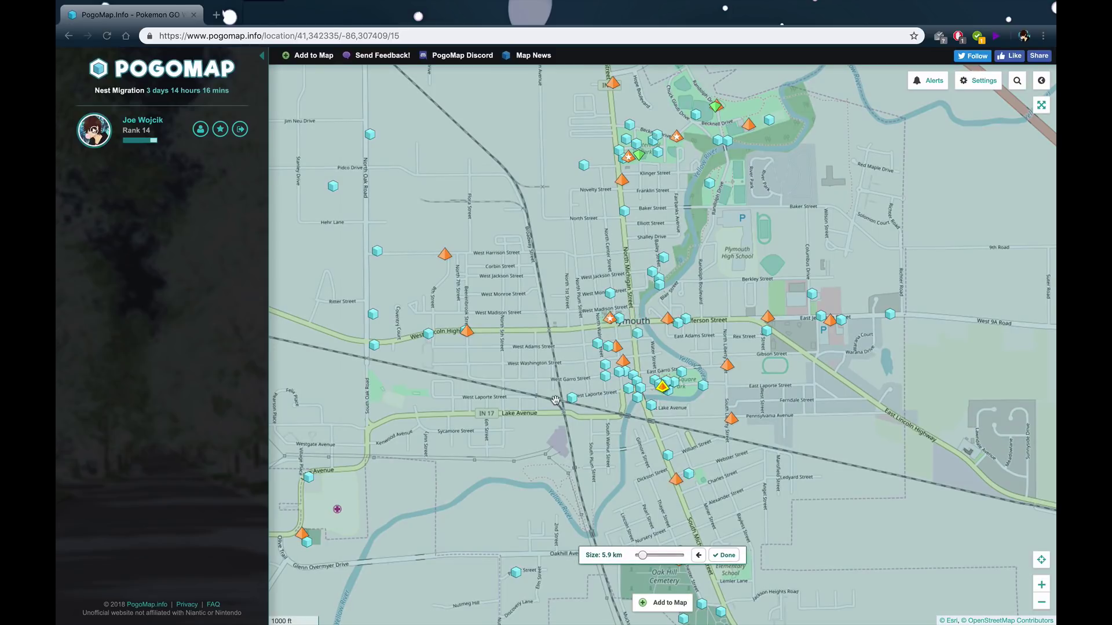
scroll(556, 400, "down", 2)
scroll(555, 400, "down", 1)
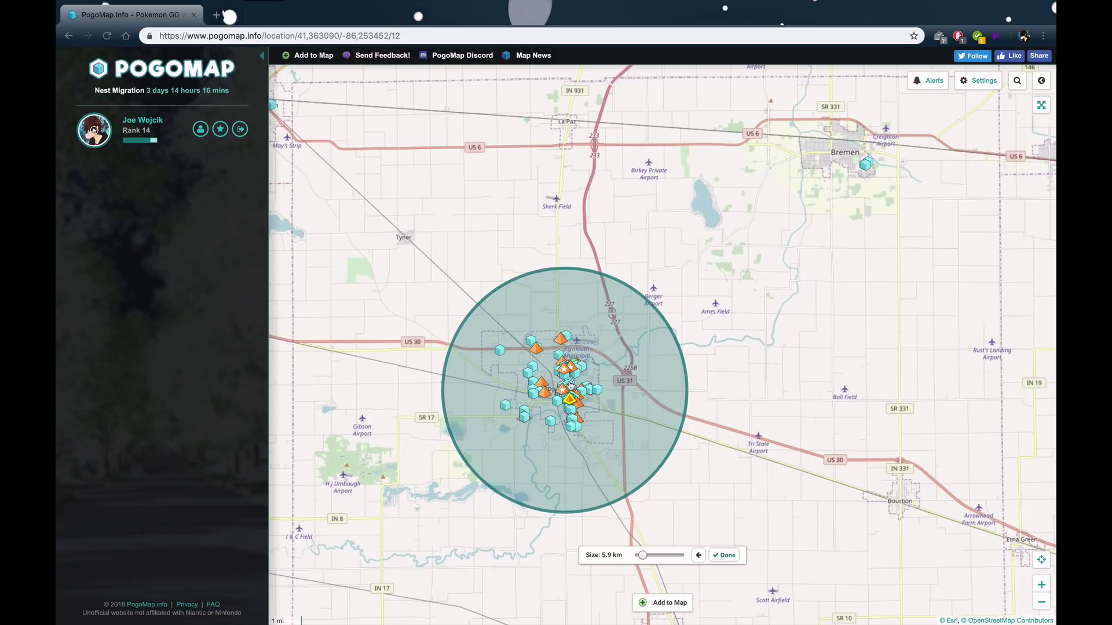
scroll(570, 407, "down", 2)
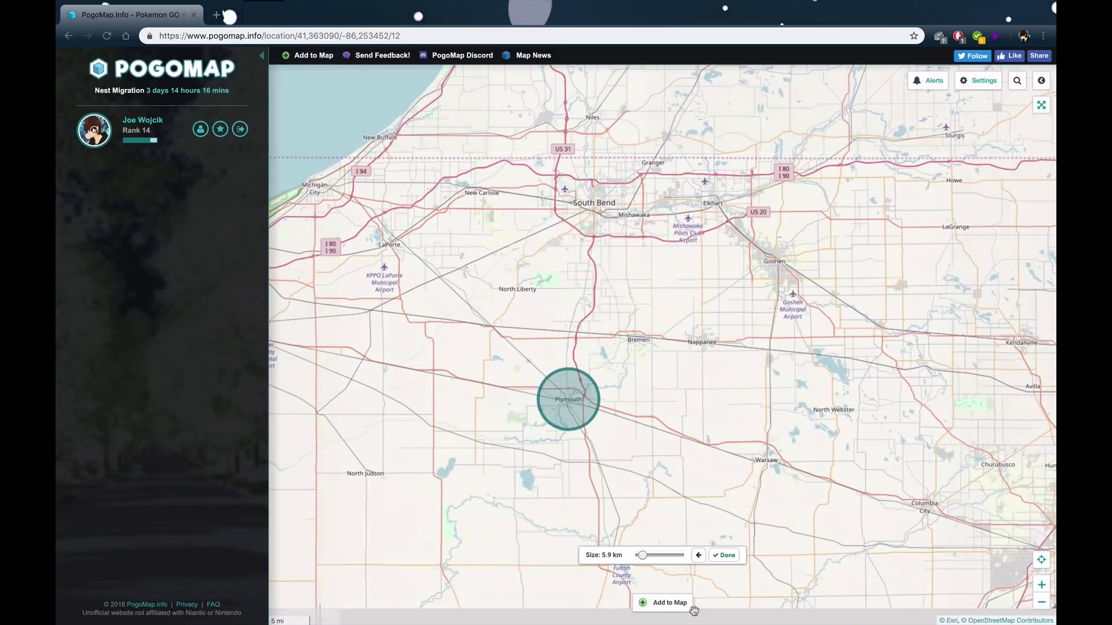
left_click_drag(641, 557, 678, 556)
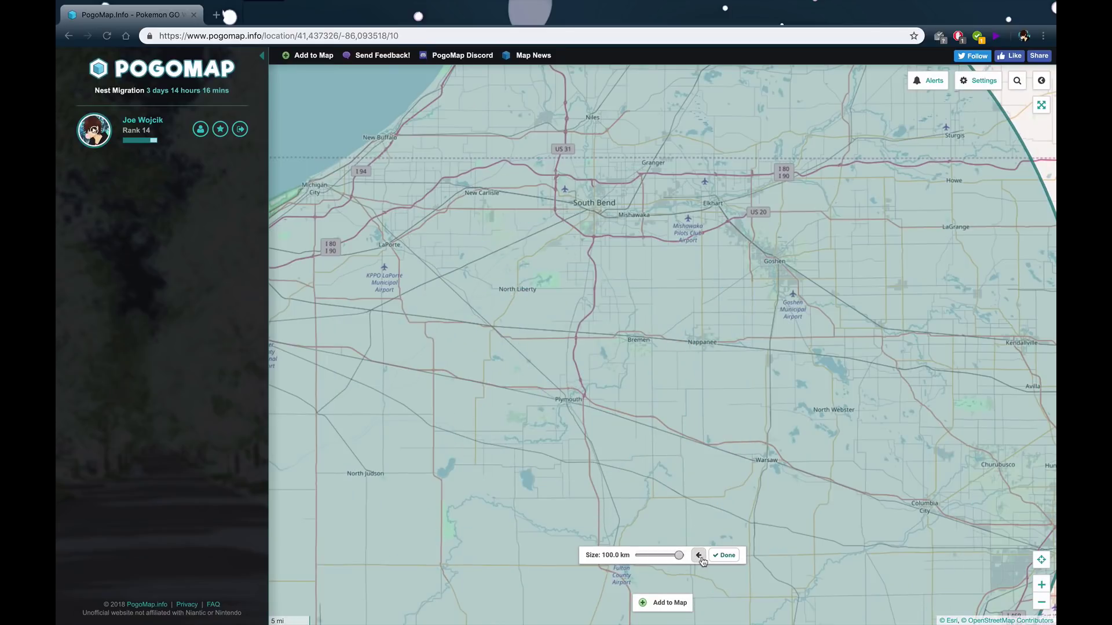
Recentre the map on Plymouth and shrink the alert circle to 5.8 km
scroll(499, 417, "down", 2)
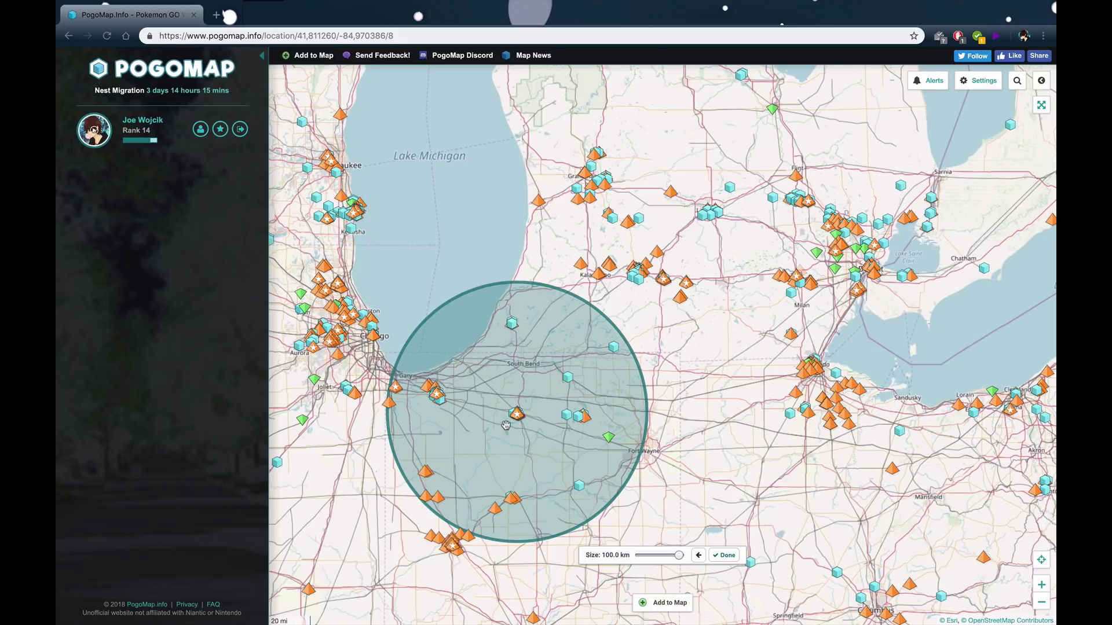
scroll(506, 426, "up", 2)
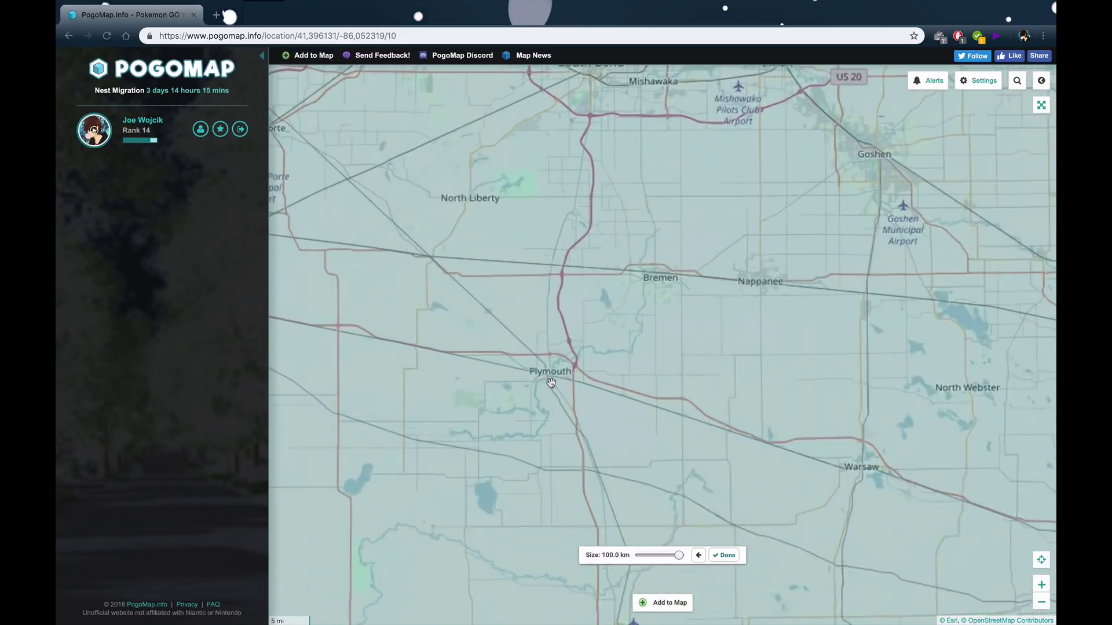
scroll(551, 383, "up", 1)
left_click_drag(539, 380, 603, 382)
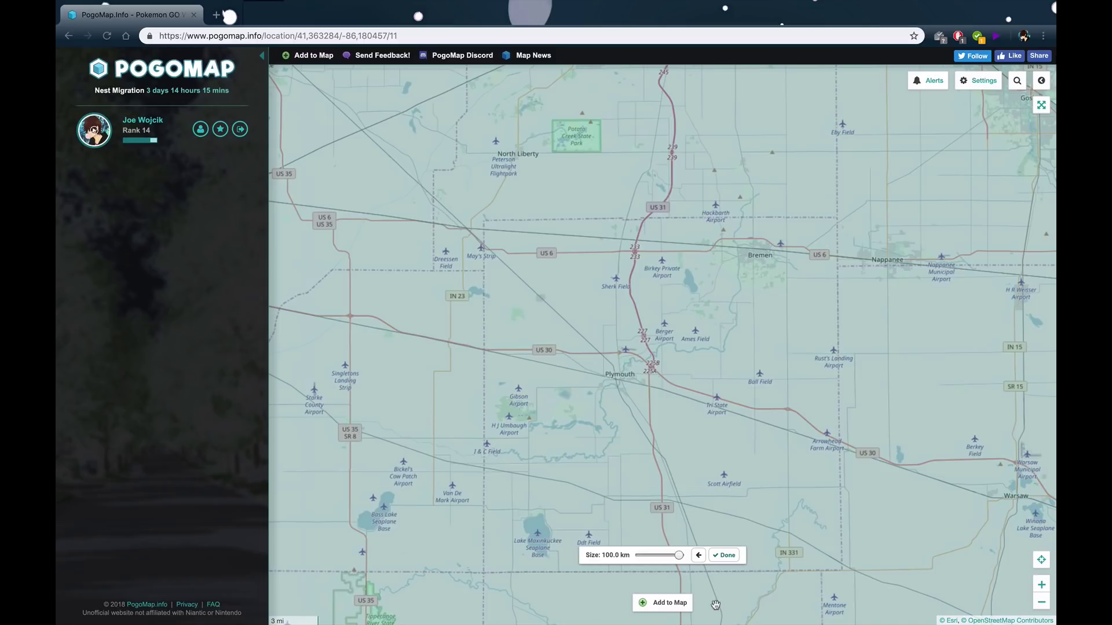
left_click_drag(679, 557, 643, 563)
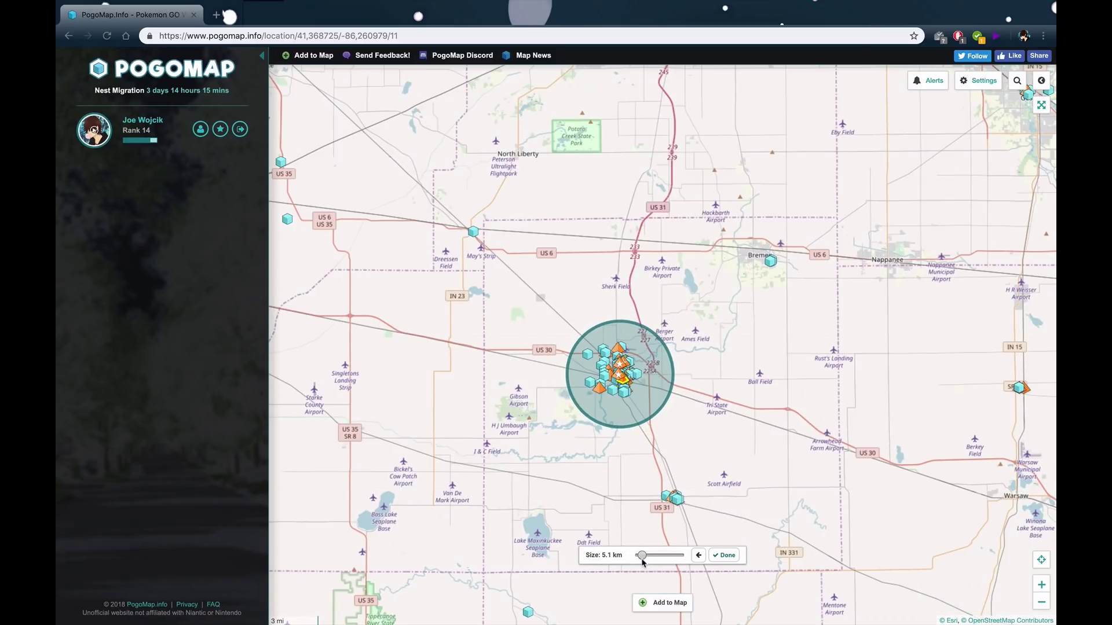
scroll(590, 384, "up", 3)
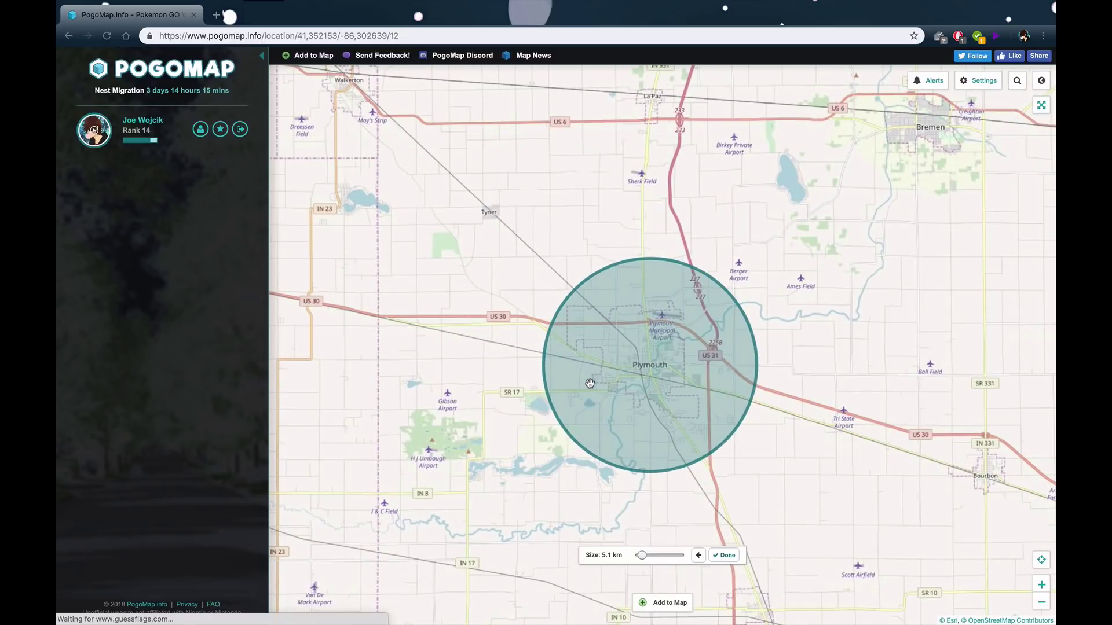
left_click_drag(643, 557, 644, 561)
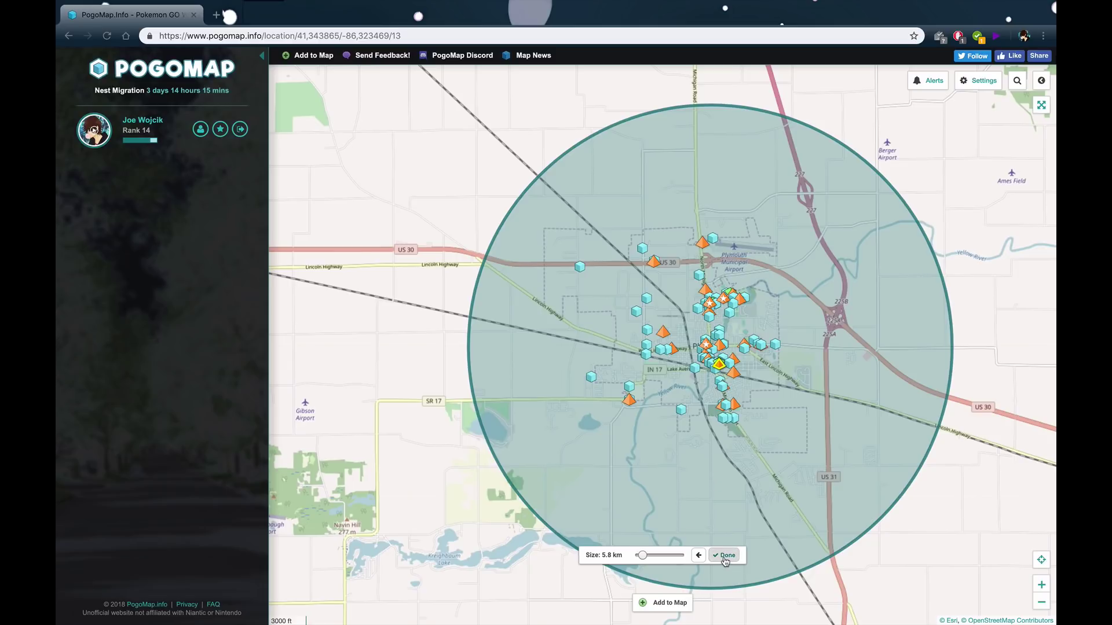
Confirm the alert area, then untick Task, Nest and Spawn notifications on the Discord tab
left_click(724, 556)
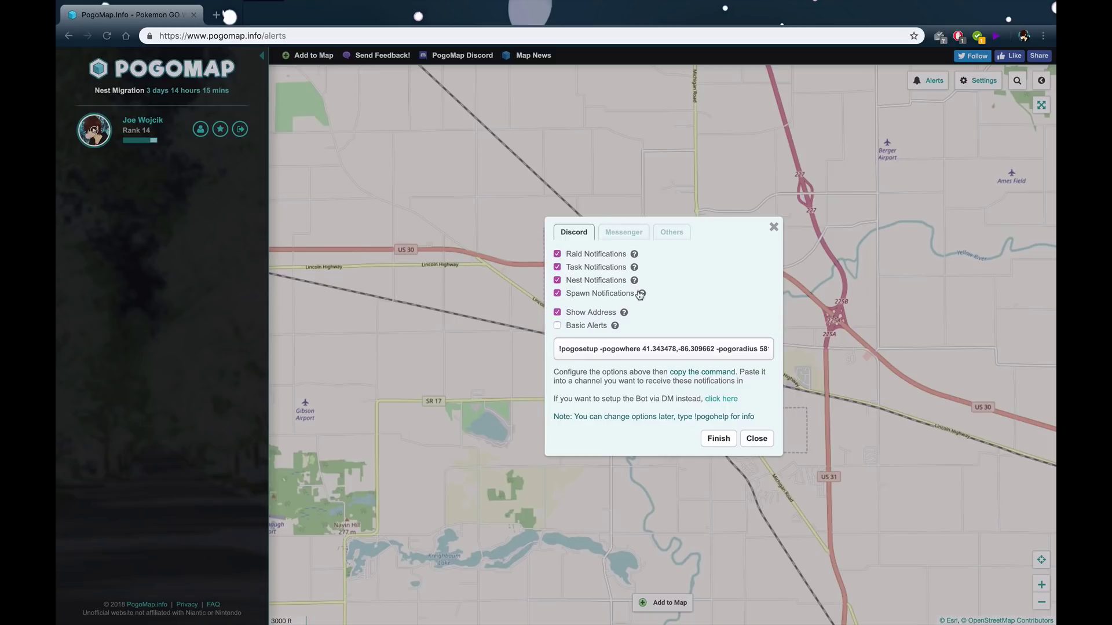
key("super+Tab")
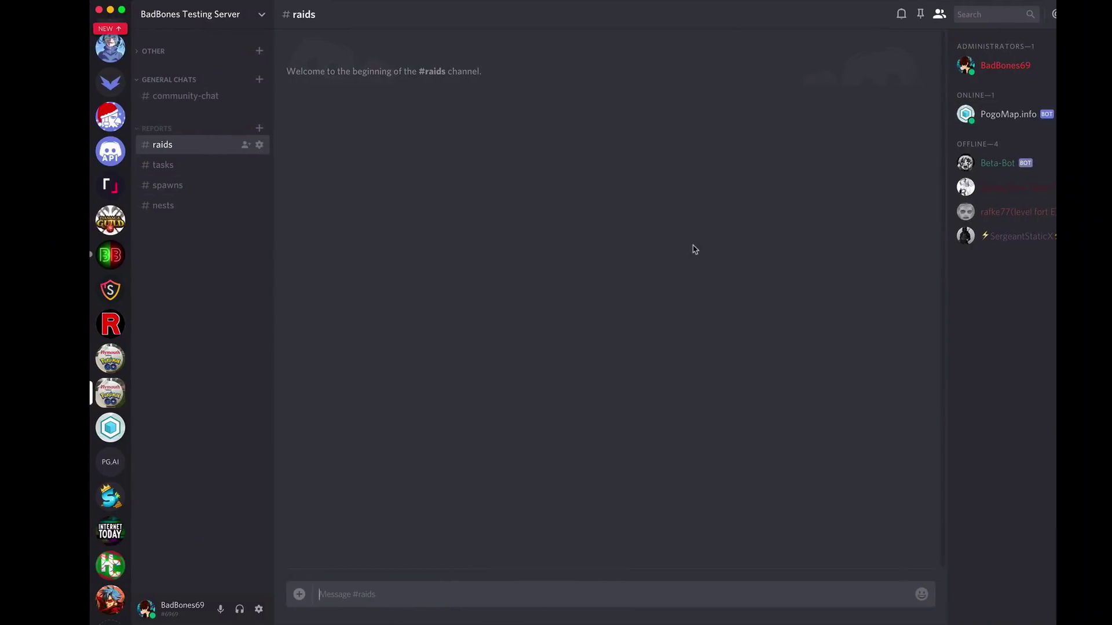
key("super+Tab")
left_click(595, 267)
left_click(585, 281)
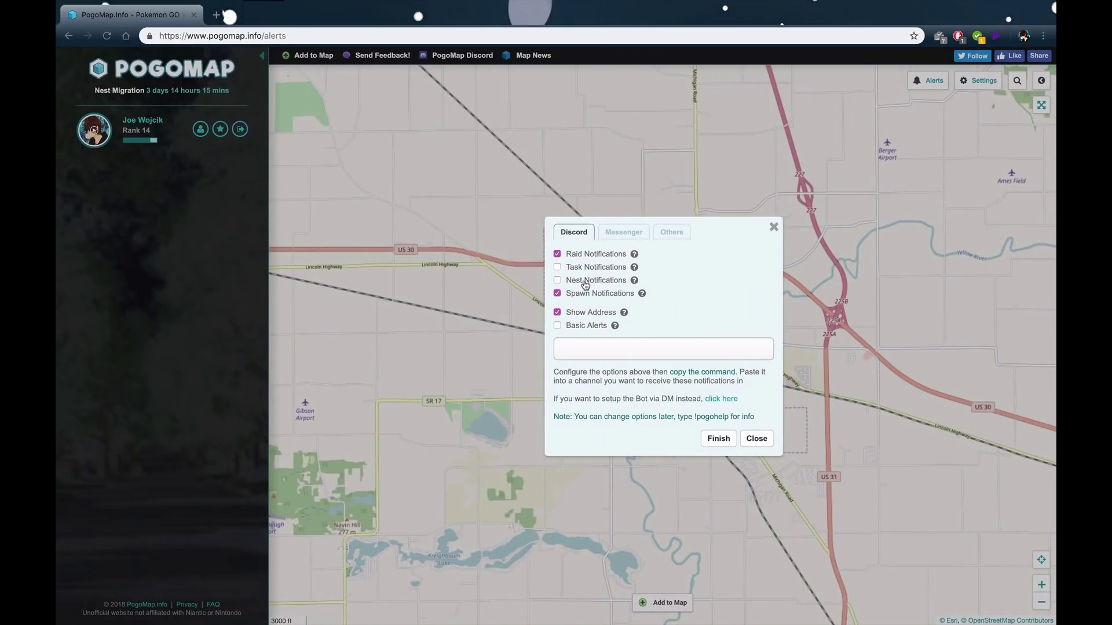
left_click(585, 296)
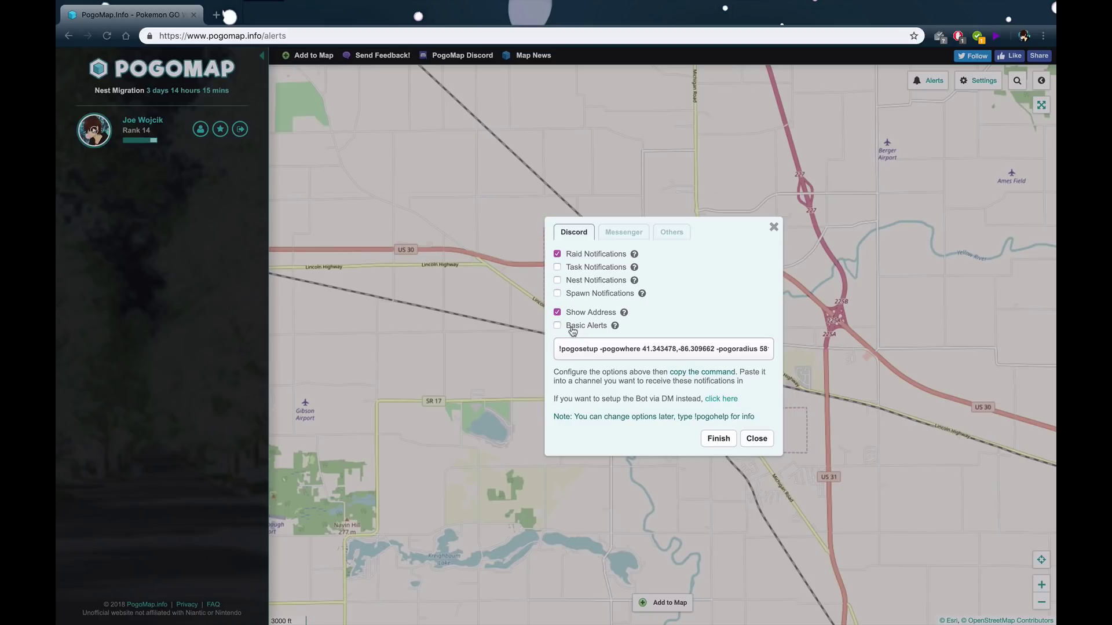
Read and close the Basic Alerts help popup, then select the generated raids-only command
left_click(614, 326)
left_click_drag(610, 317, 715, 325)
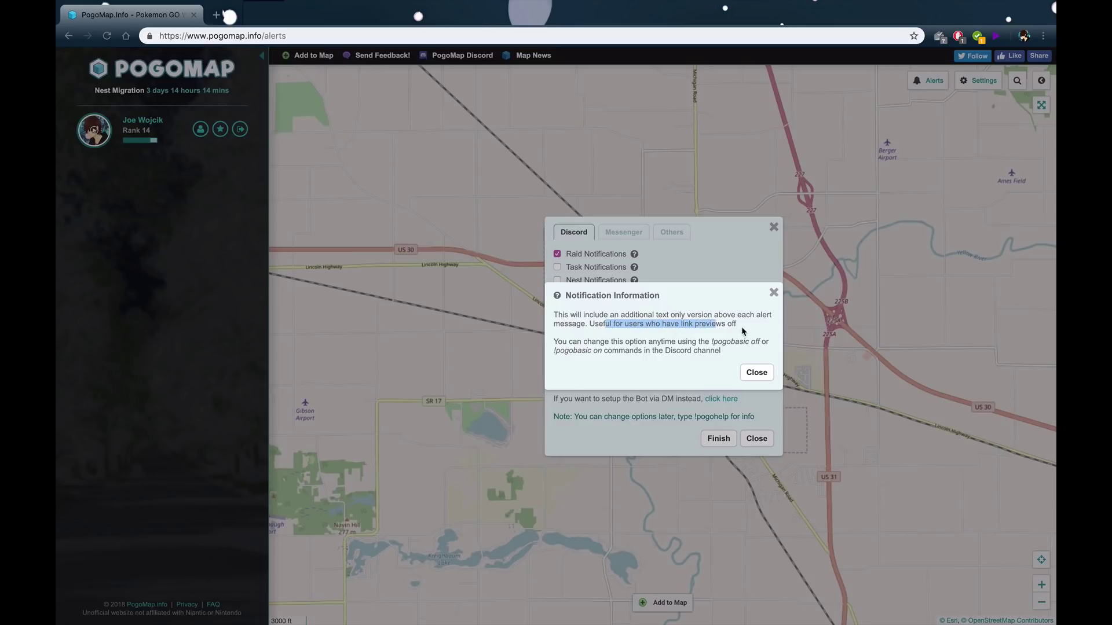
left_click(741, 328)
left_click(752, 370)
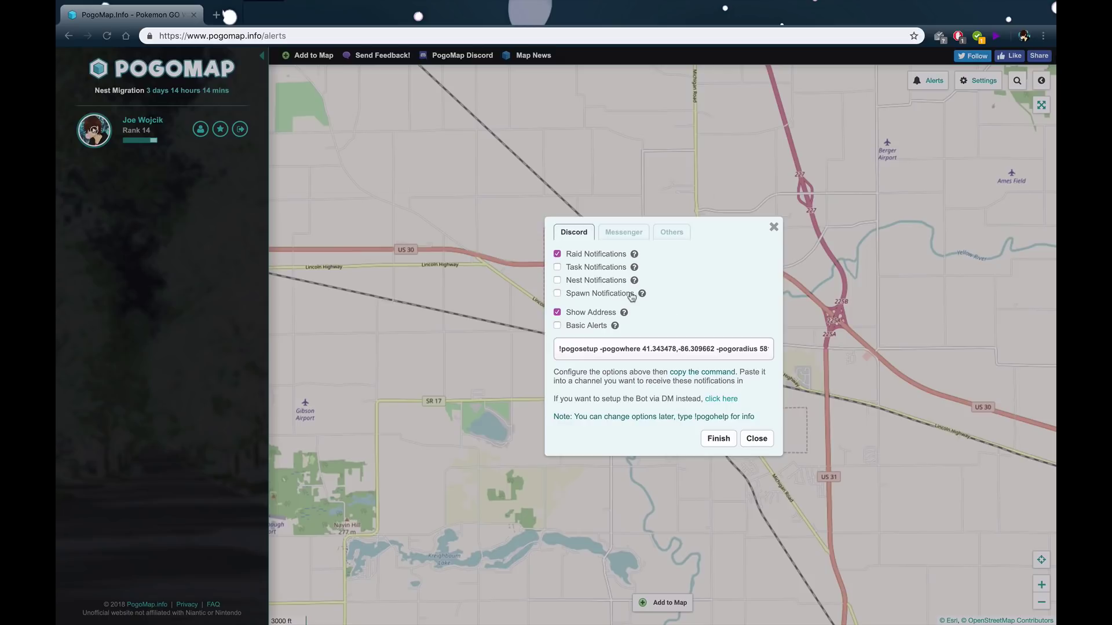
left_click(586, 351)
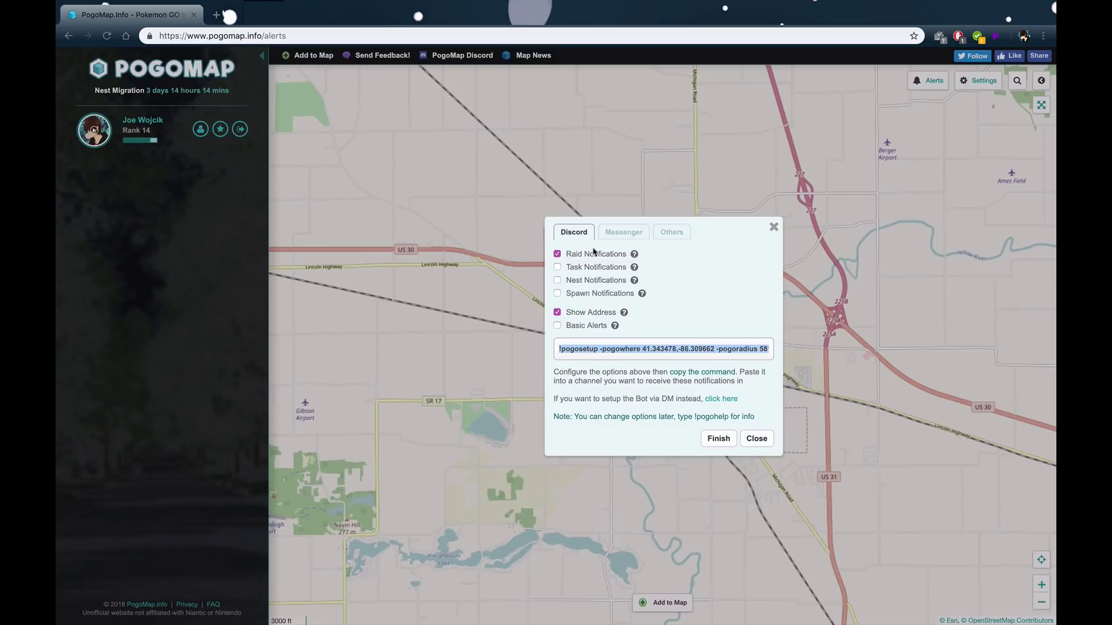
Post the raids-only setup command from PogoMap in Discord's #raids channel
left_click(586, 350)
left_click(581, 350)
key("super+Tab")
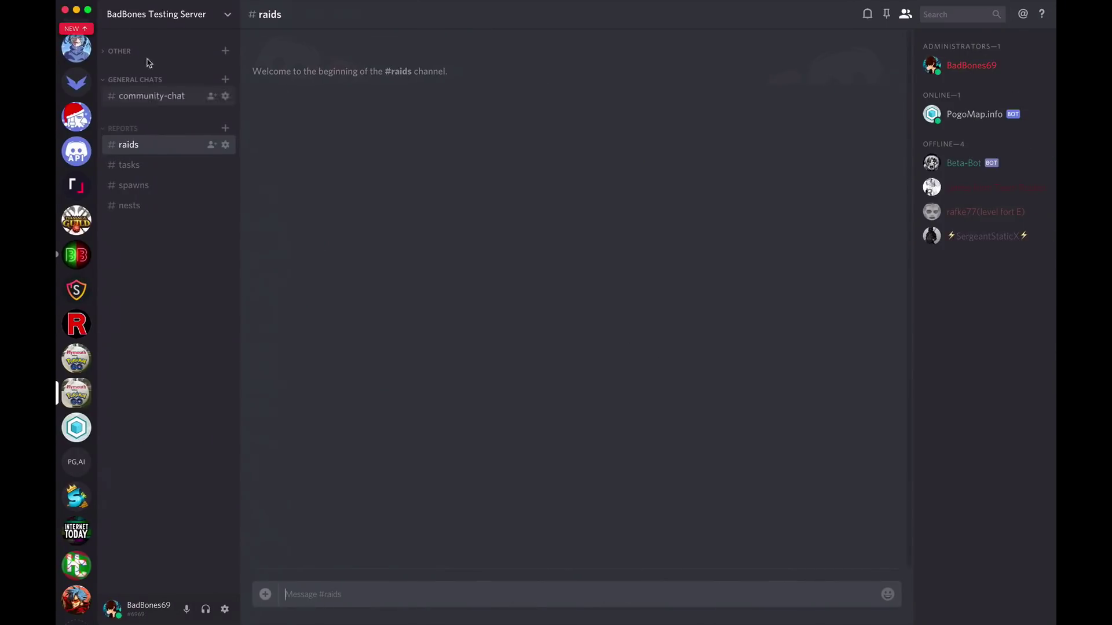
type("!pogosetup -pogowhere 41.343478,-86.309662 -pogoradius 5814 -pogoraids on -pogotasks off -pogonests off -pogospawns off -pogoaddress on -pogobasic off")
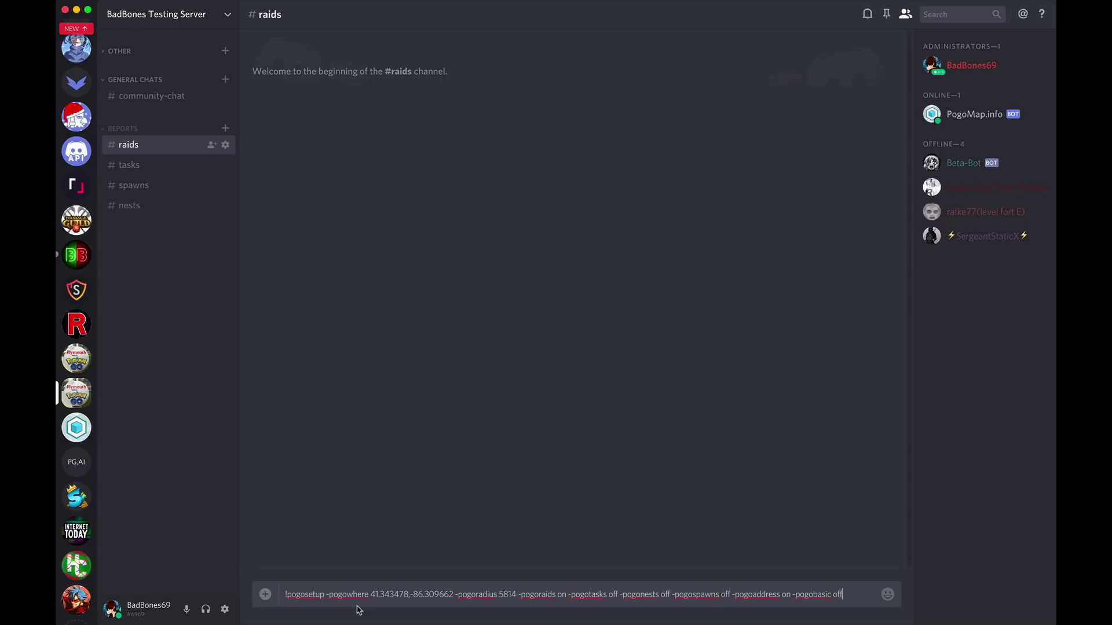
key("Return")
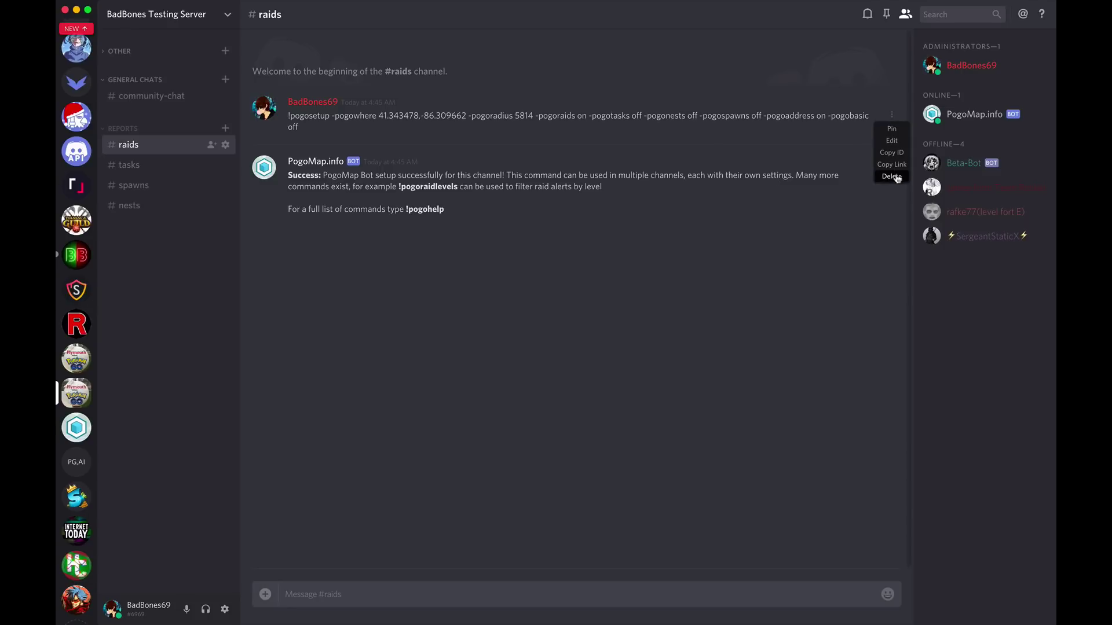
Delete the posted setup command and the bot's Success reply from #raids
key("Return")
left_click(891, 114)
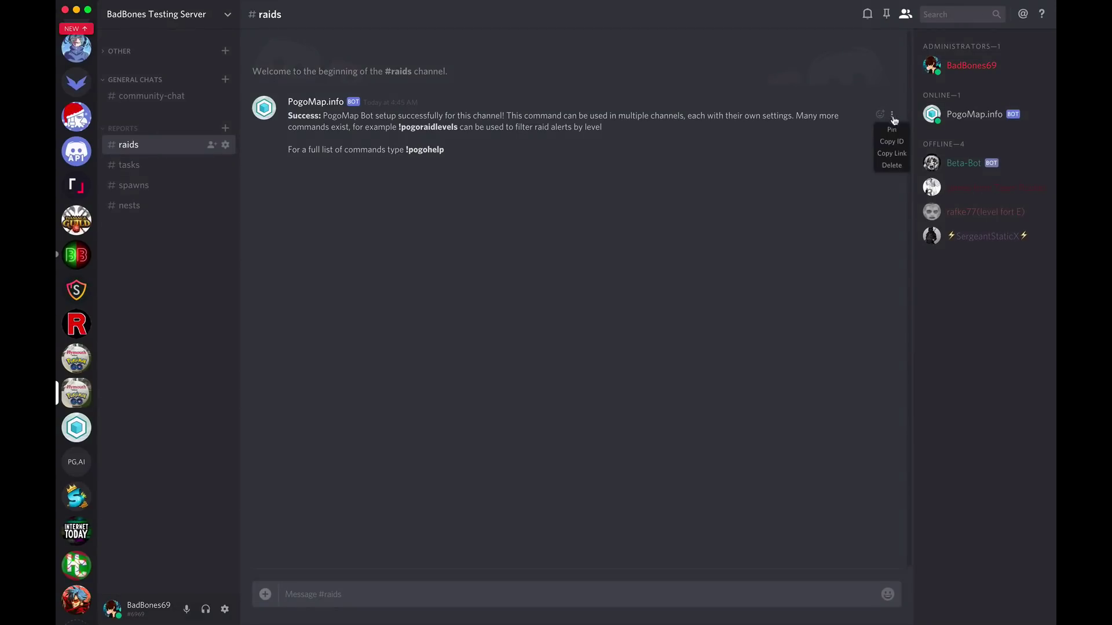
left_click(892, 164)
left_click(643, 412)
Switch PogoMap alerts from raids to tasks only and post that setup command in #tasks
key("ctrl+Left")
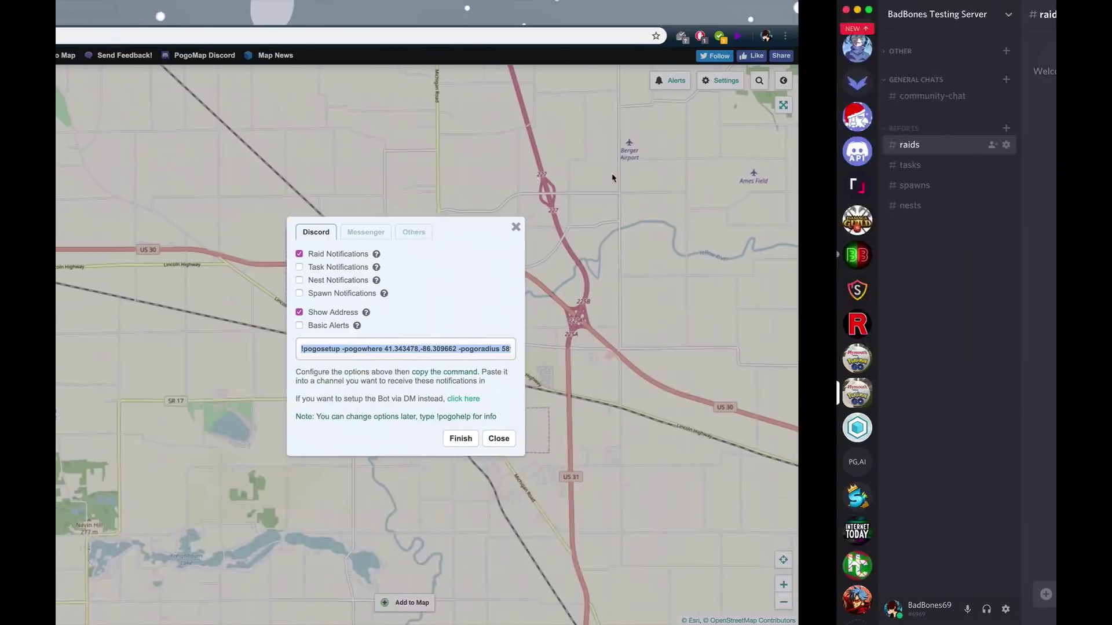
left_click(591, 254)
left_click(590, 268)
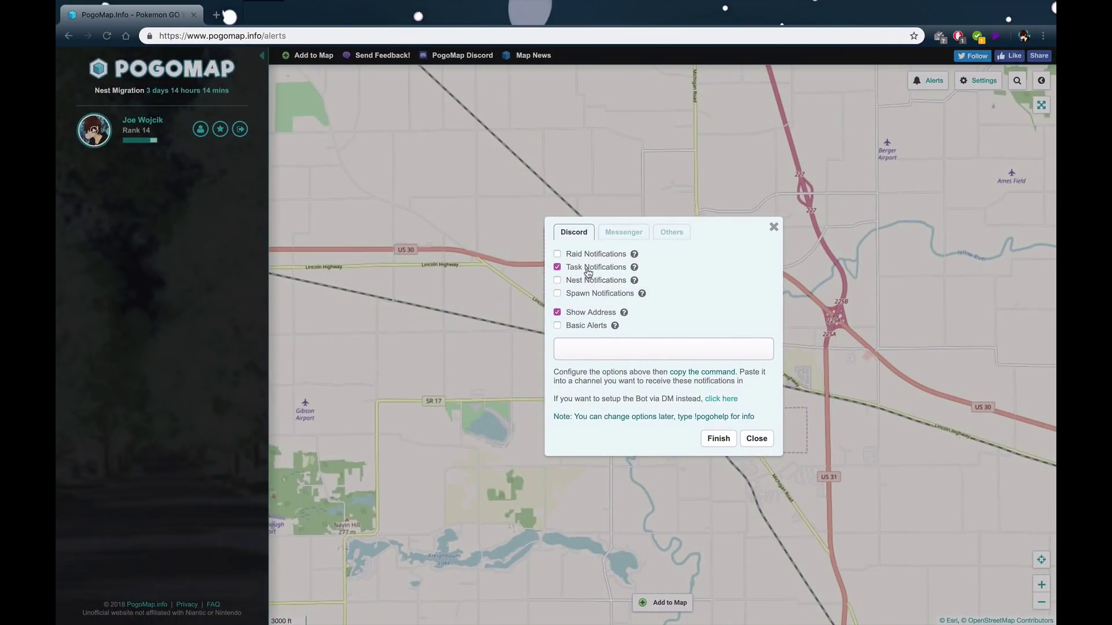
left_click(589, 348)
key("ctrl+c")
key("ctrl+Right")
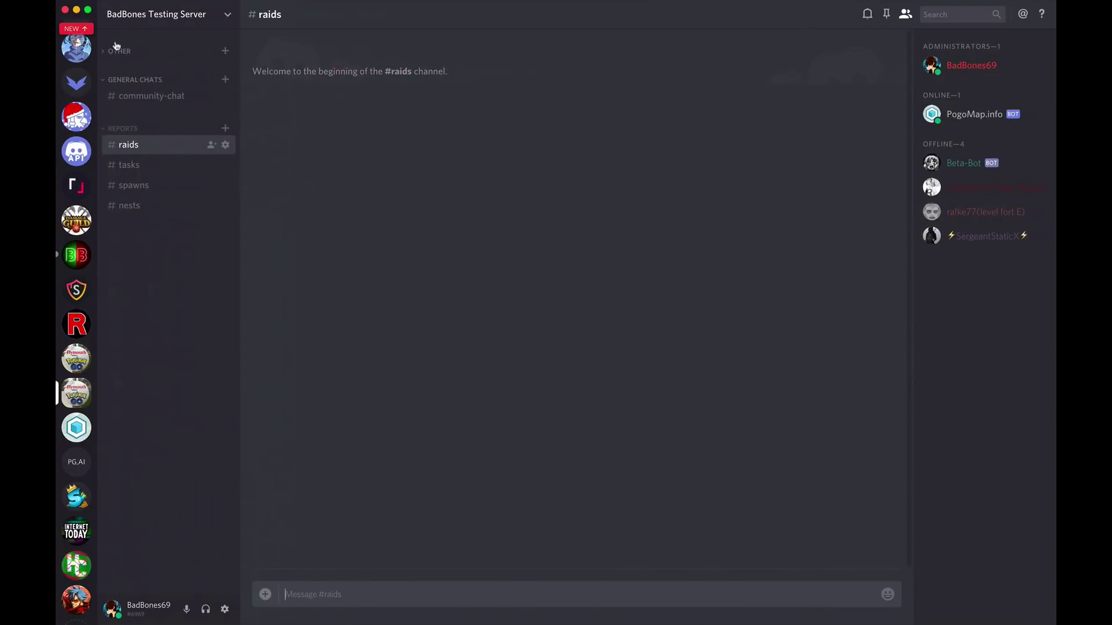
left_click(142, 168)
key("ctrl+v")
key("Return")
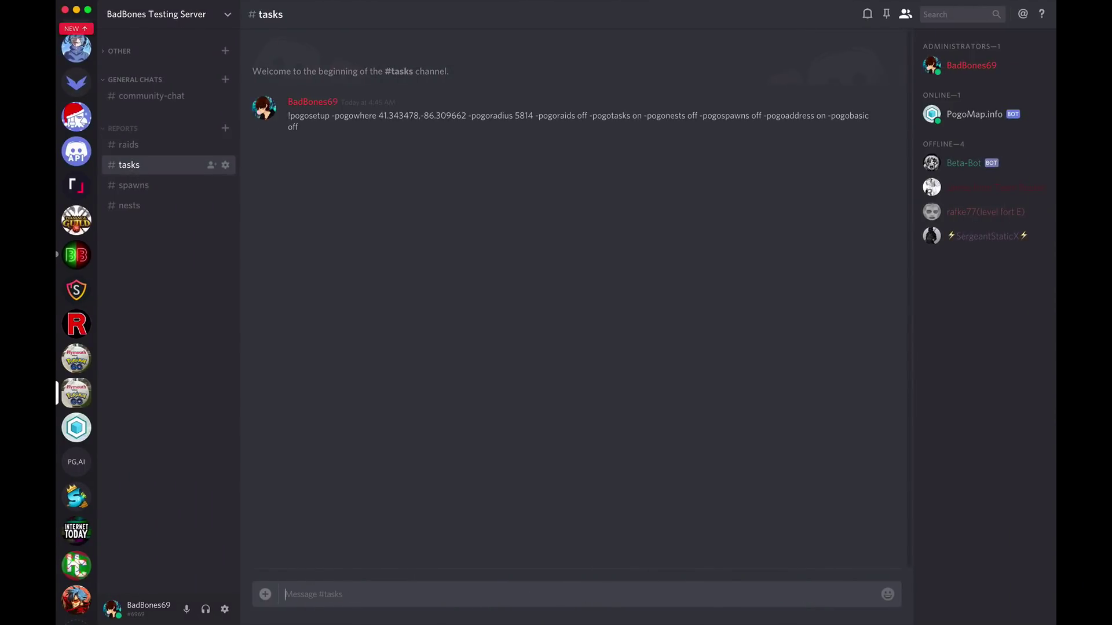
Delete the task setup command and the bot's reply from #tasks
left_click(891, 115)
left_click(891, 173)
key("Return")
left_click(891, 116)
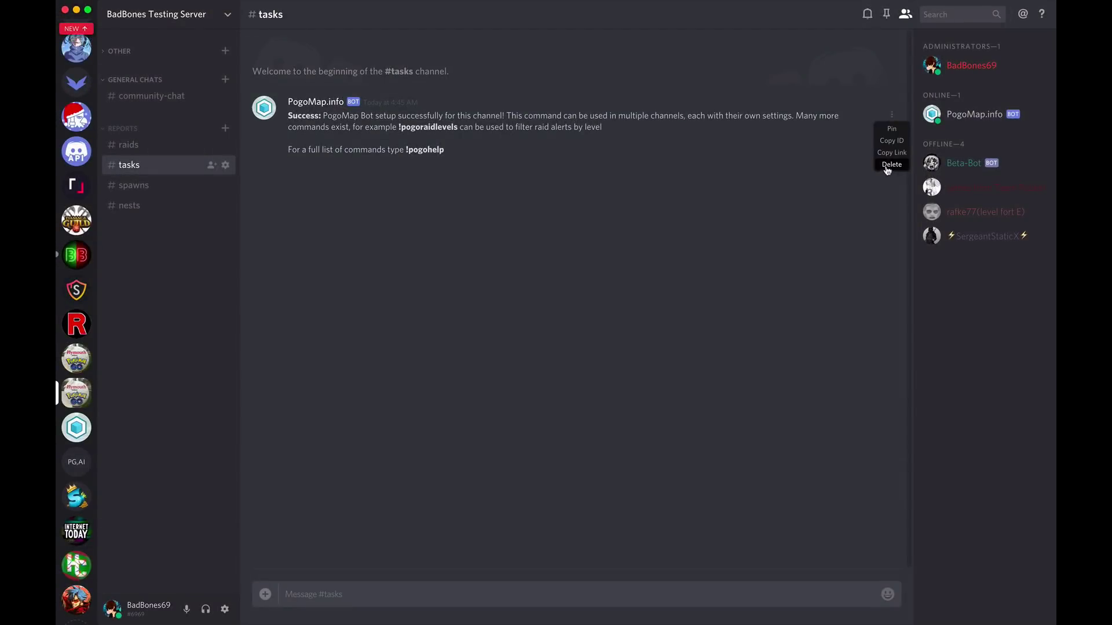
left_click(887, 168)
key("Return")
Switch alerts to nests only, post the nest setup command in #nests, then delete it
key("ctrl+Left")
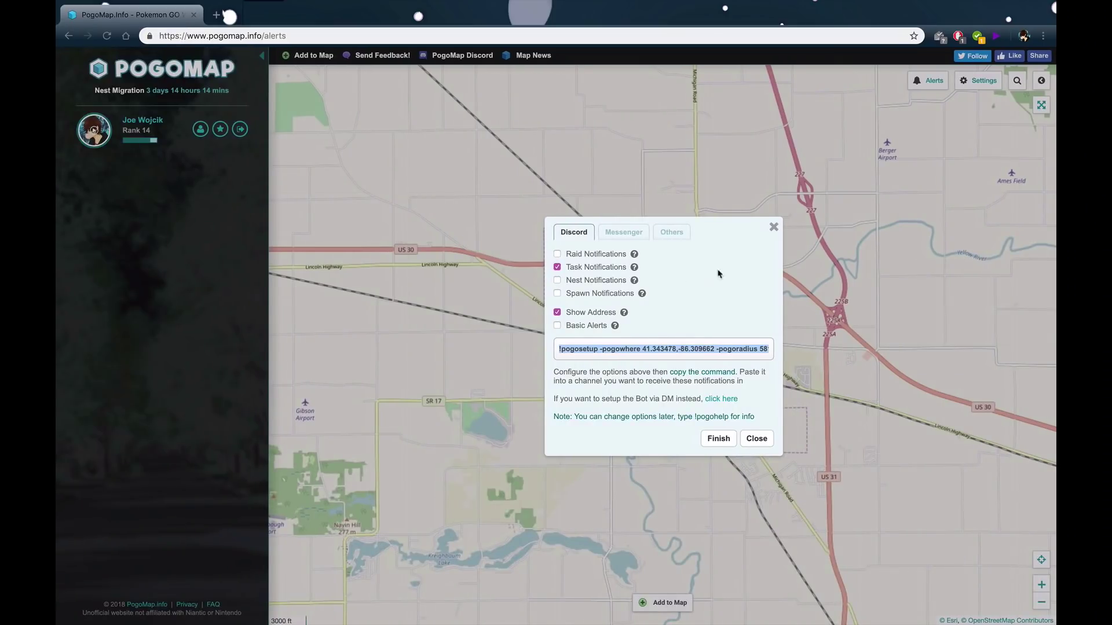
left_click(605, 268)
left_click(598, 281)
left_click(586, 347)
key("ctrl+Right")
left_click(145, 204)
key("ctrl+v")
key("Return")
left_click(891, 115)
left_click(889, 174)
key("Return")
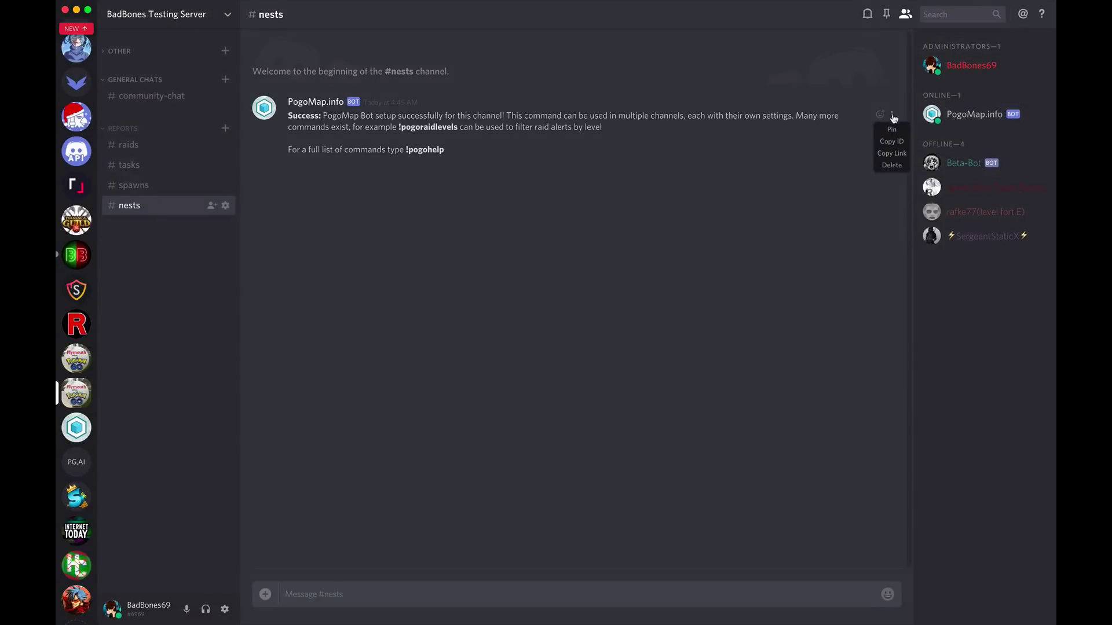
Switch alerts to spawns only, post the spawn setup command in #spawns, then delete it
key("ctrl+Left")
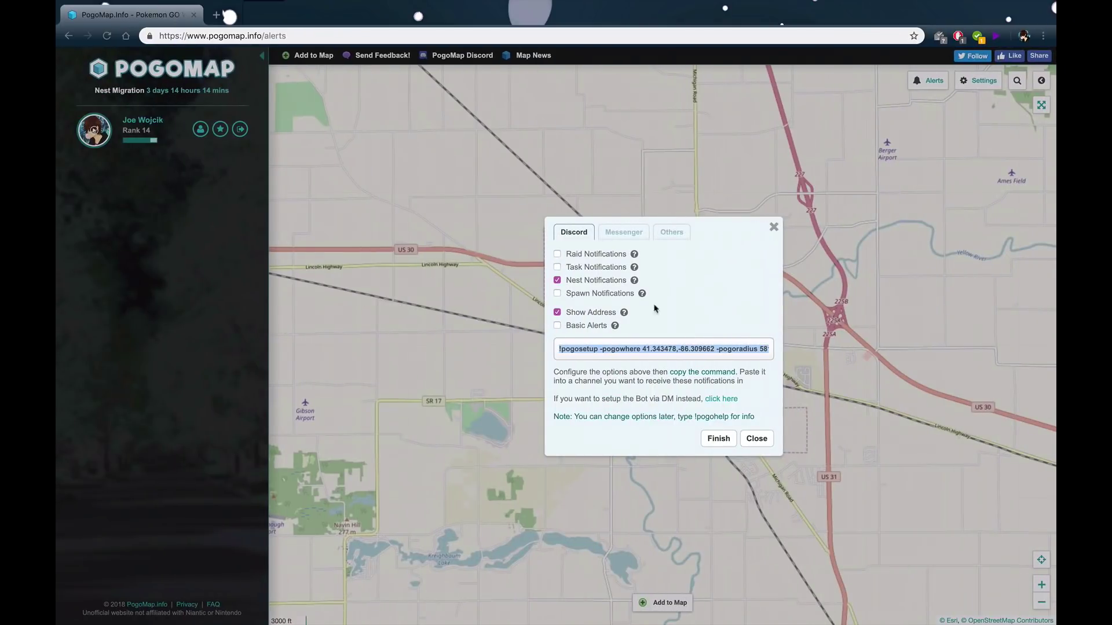
left_click(594, 282)
left_click(597, 294)
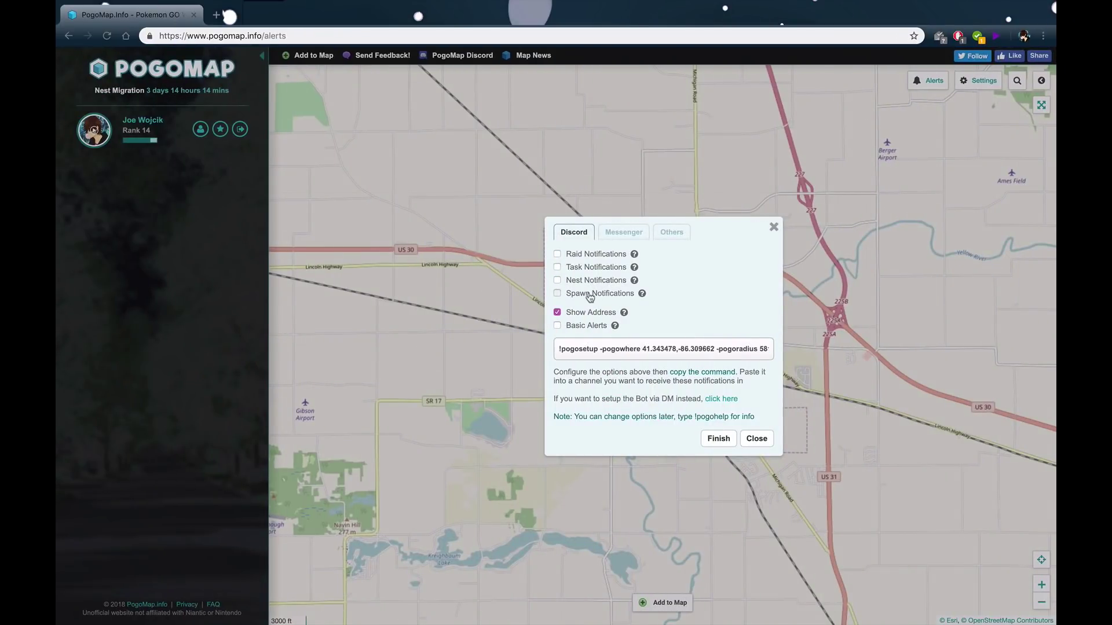
left_click(607, 350)
key("ctrl+Right")
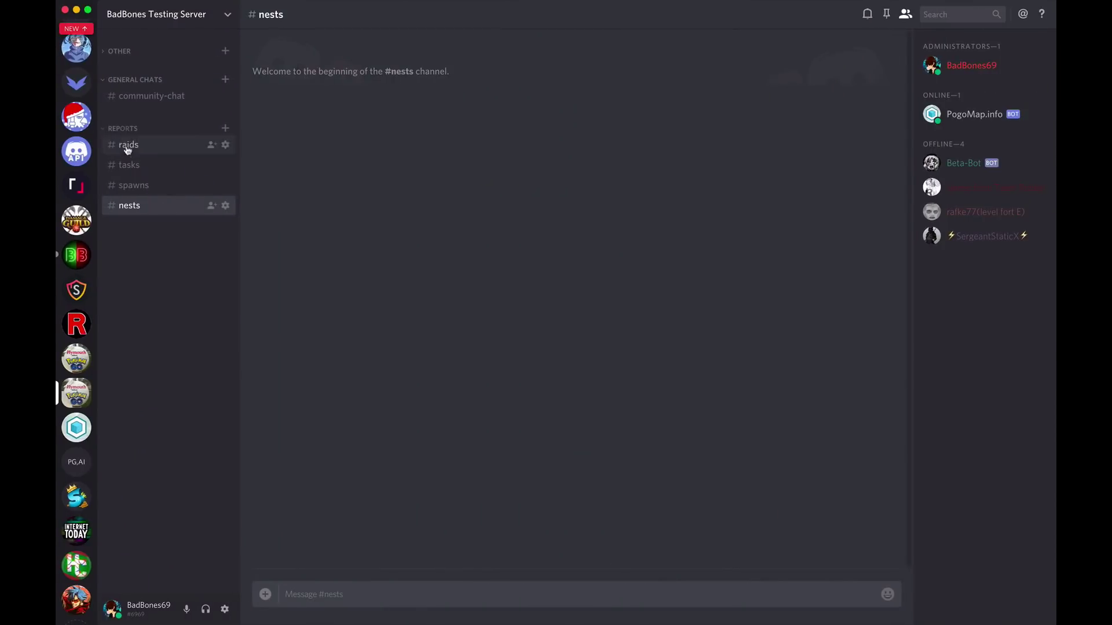
left_click(134, 185)
key("super+v")
key("Return")
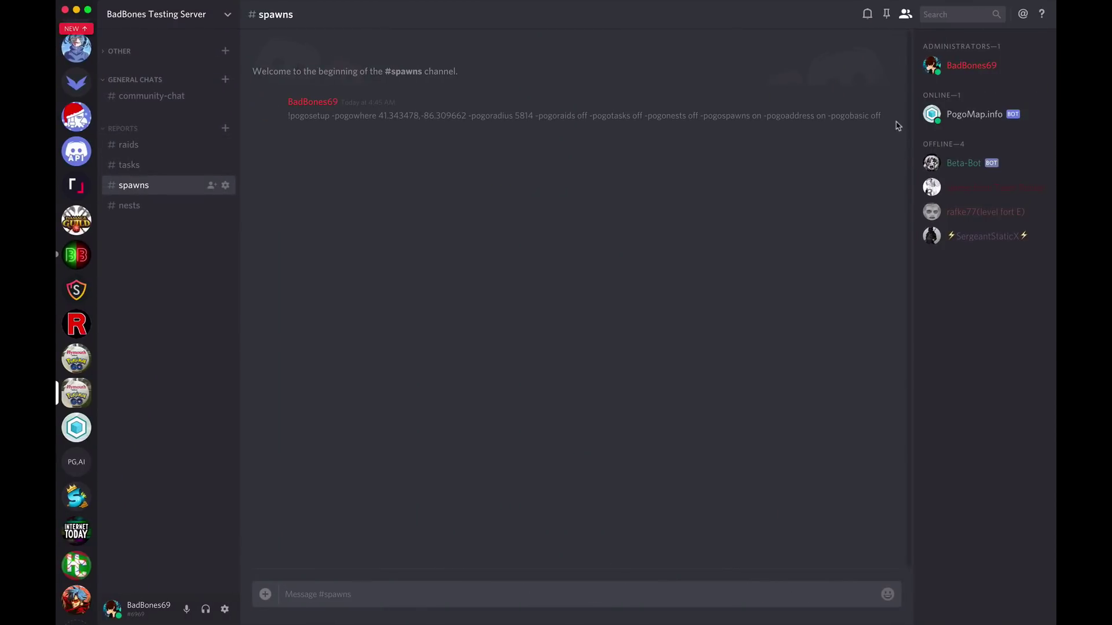
left_click(893, 120)
left_click(889, 175)
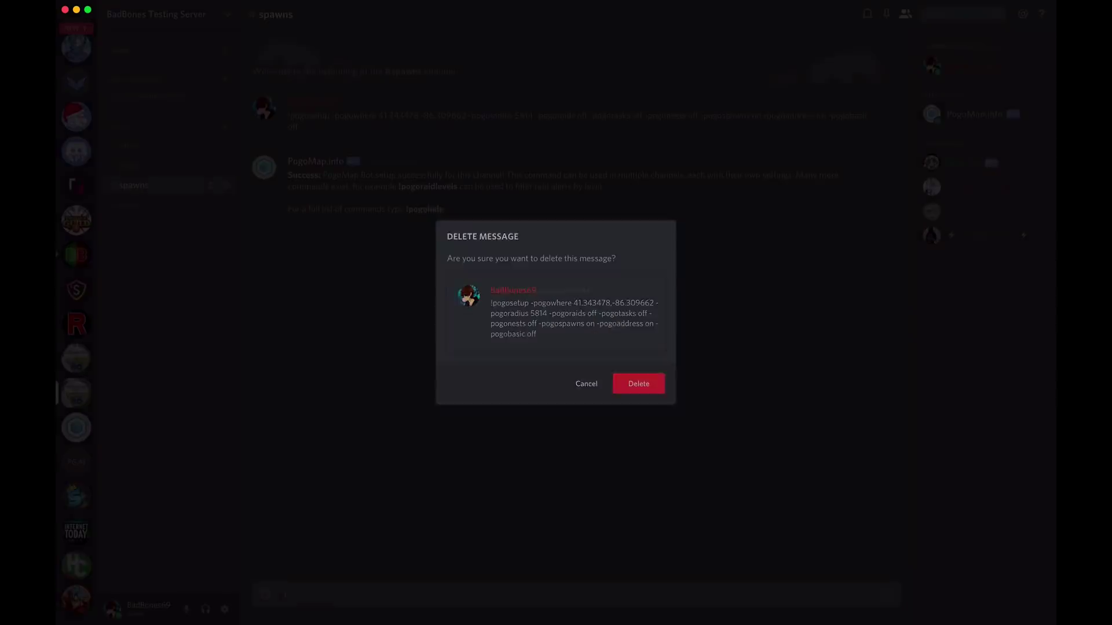